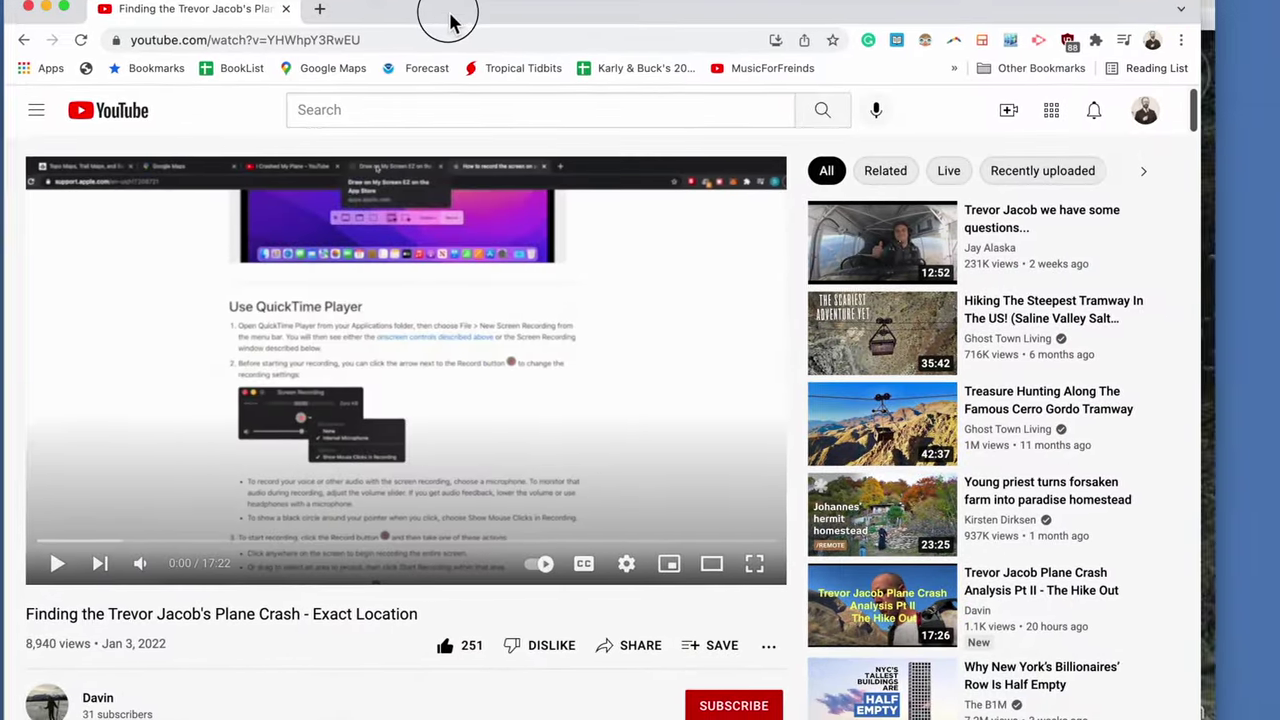
Step: Select 'Trevor Jacob's Plane Crash' in the YouTube title and move Chrome aside to reveal Google Earth
scroll(150, 642, "down", 3)
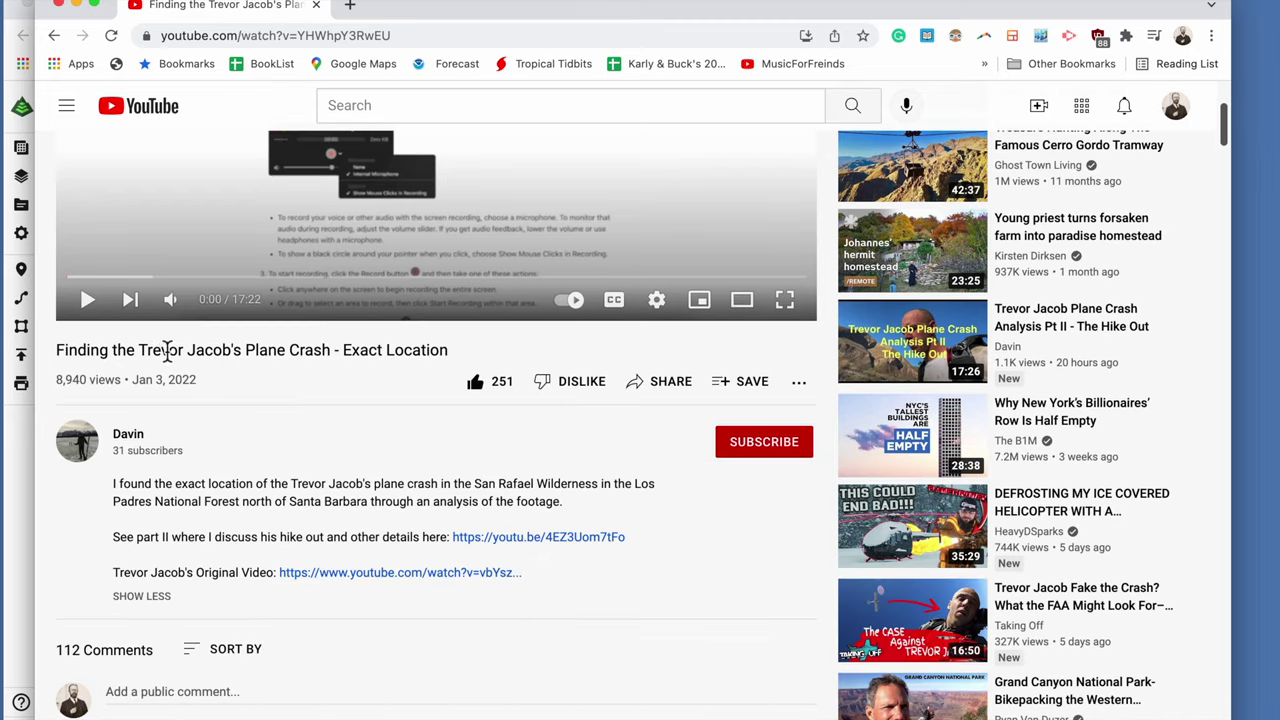
left_click_drag(140, 358, 330, 358)
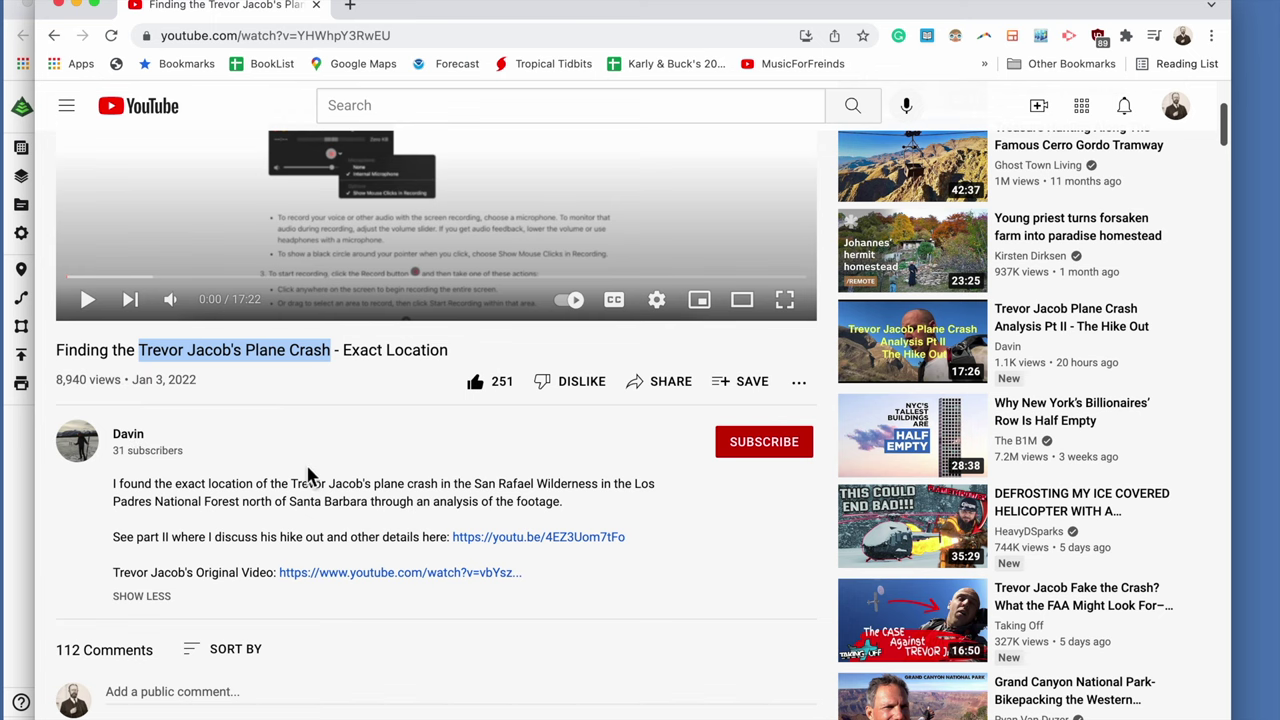
scroll(326, 428, "up", 3)
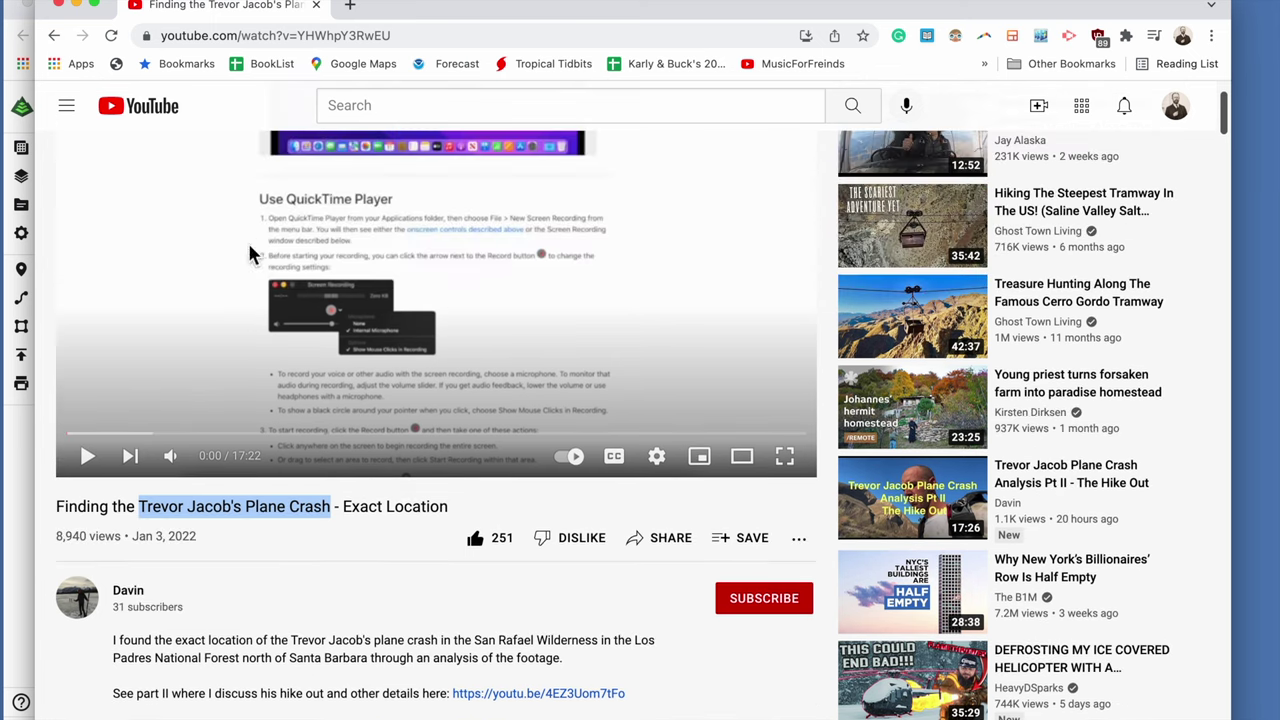
left_click_drag(470, 20, 702, 18)
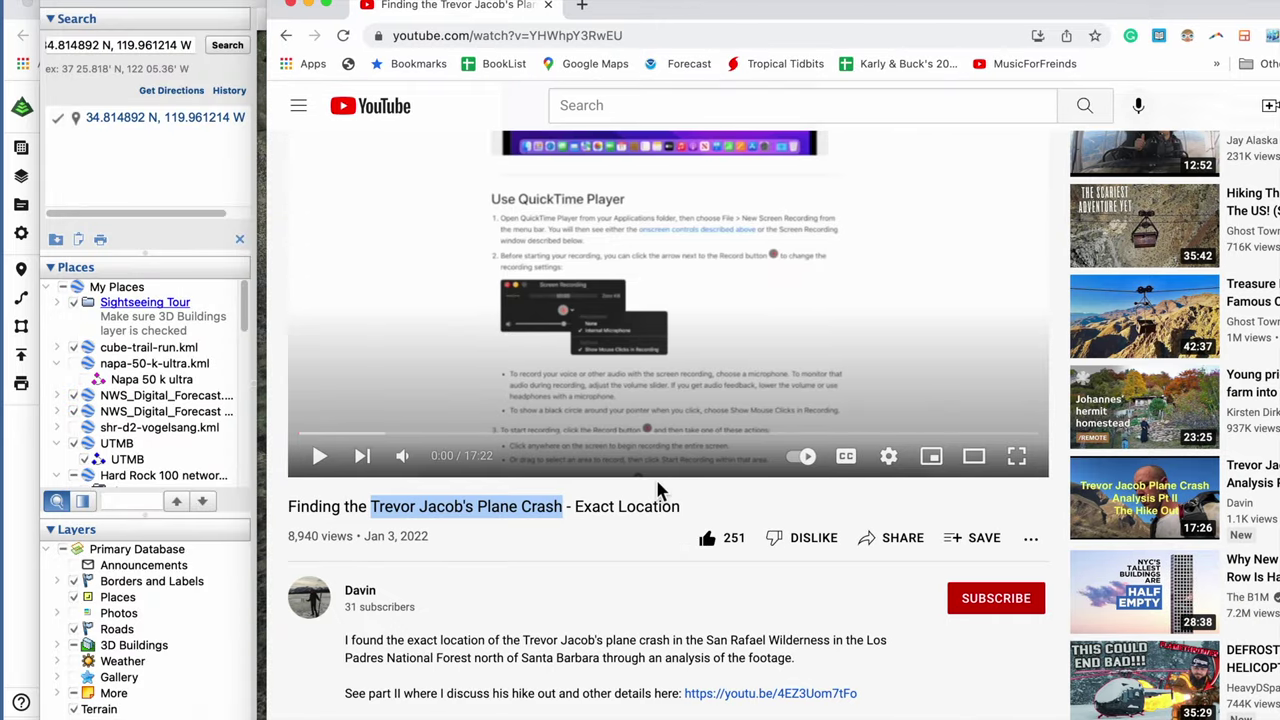
Step: Select the comment's crash coordinates and fly Google Earth to 34.814892 N, 119.961214 W
scroll(657, 483, "down", 5)
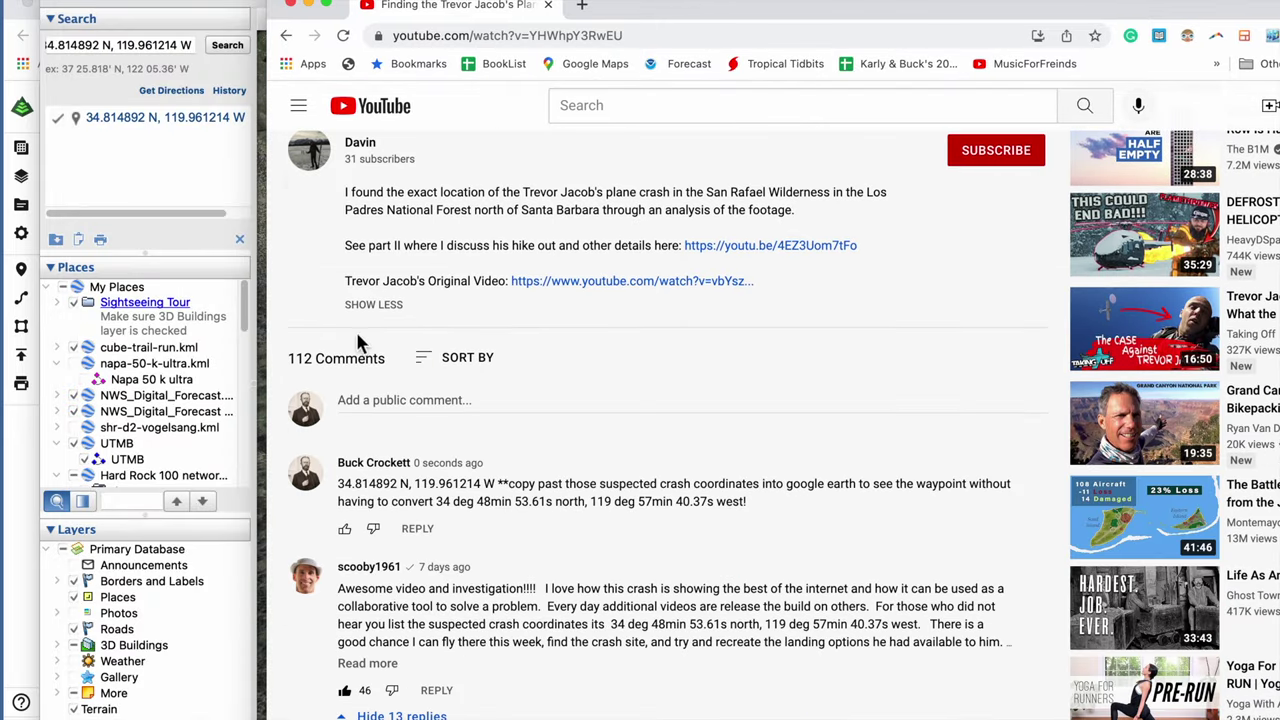
scroll(471, 466, "down", 1)
left_click_drag(340, 449, 748, 467)
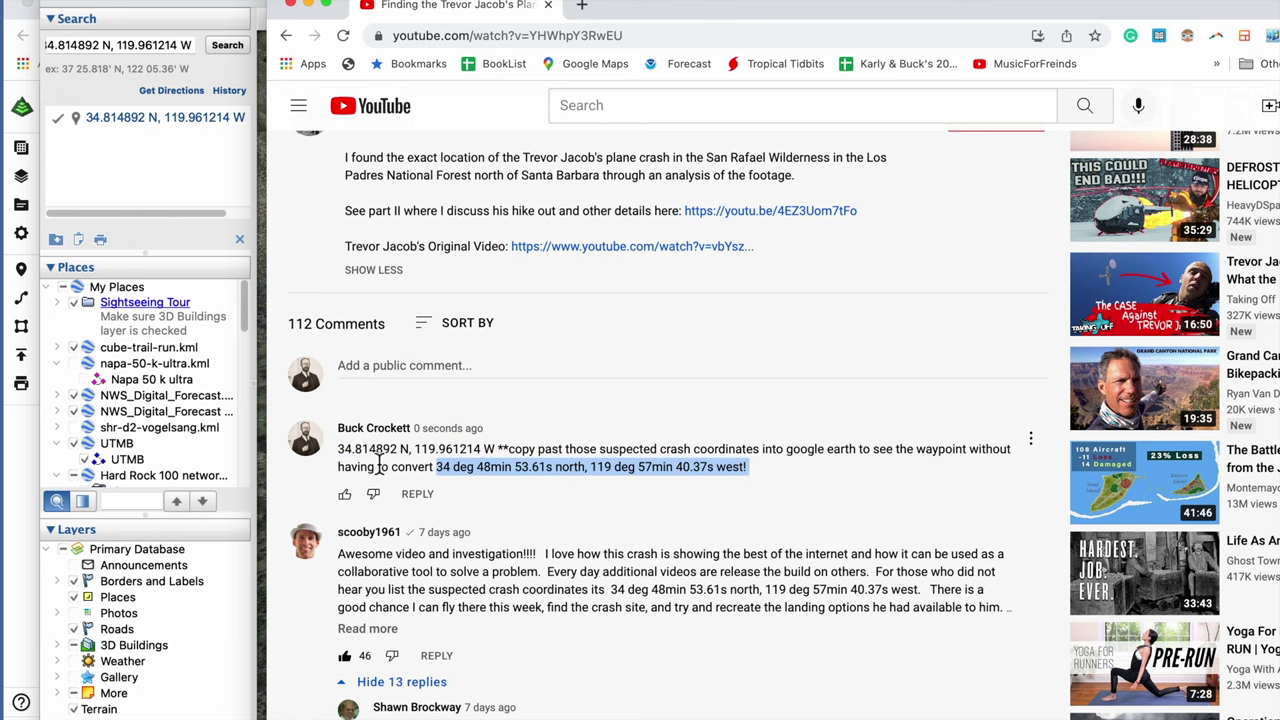
left_click(138, 200)
left_click(224, 47)
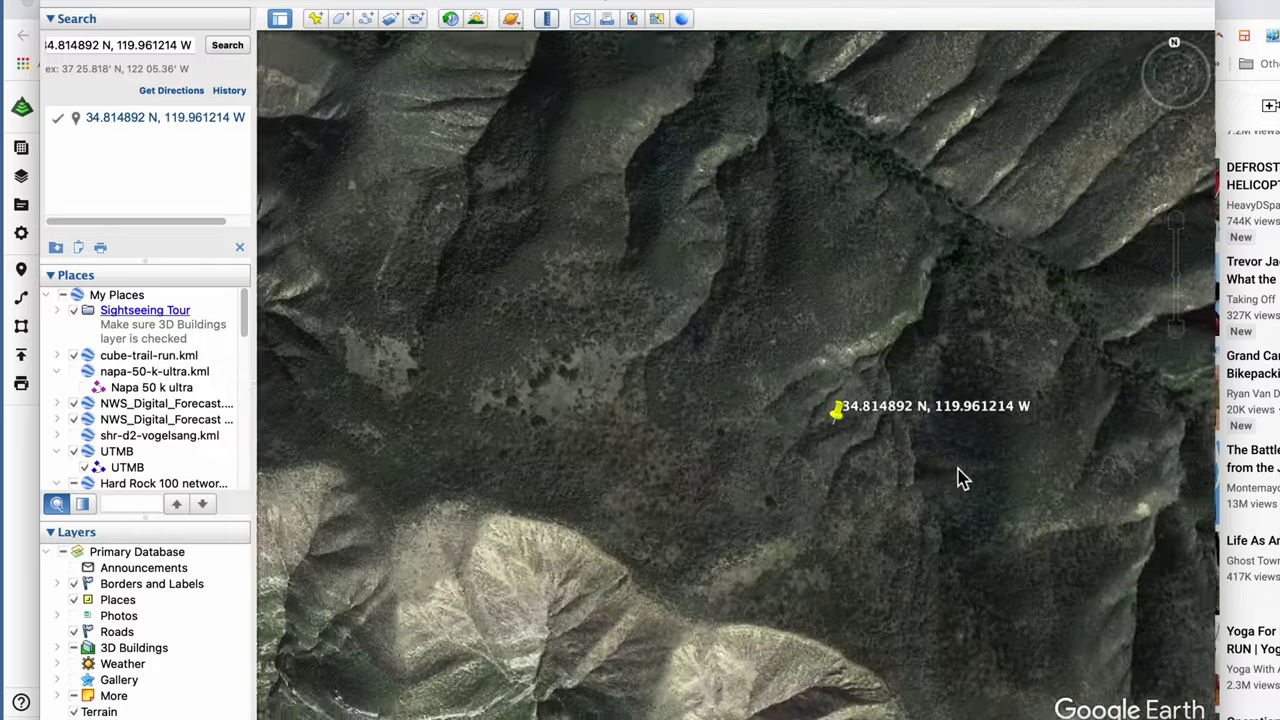
Step: Zoom out and pan Google Earth toward Santa Maria and Garey, then zoom back to the placemark
scroll(747, 472, "down", 5)
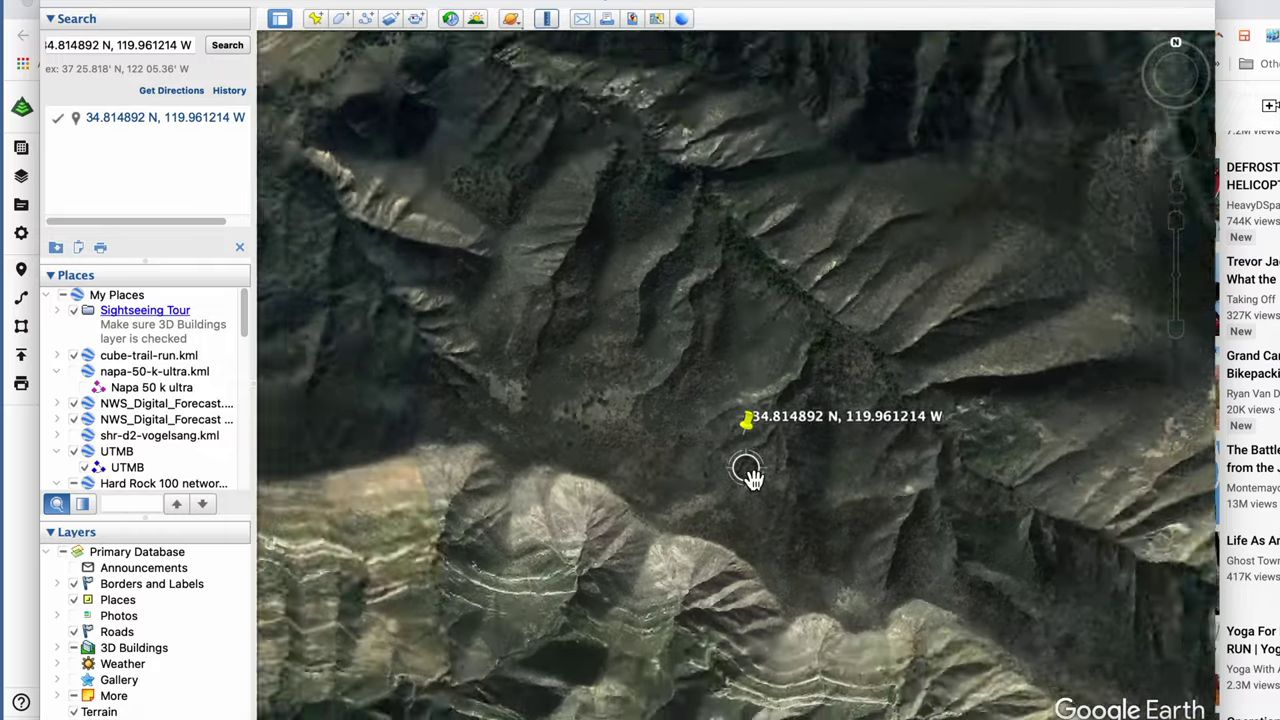
scroll(750, 476, "down", 2)
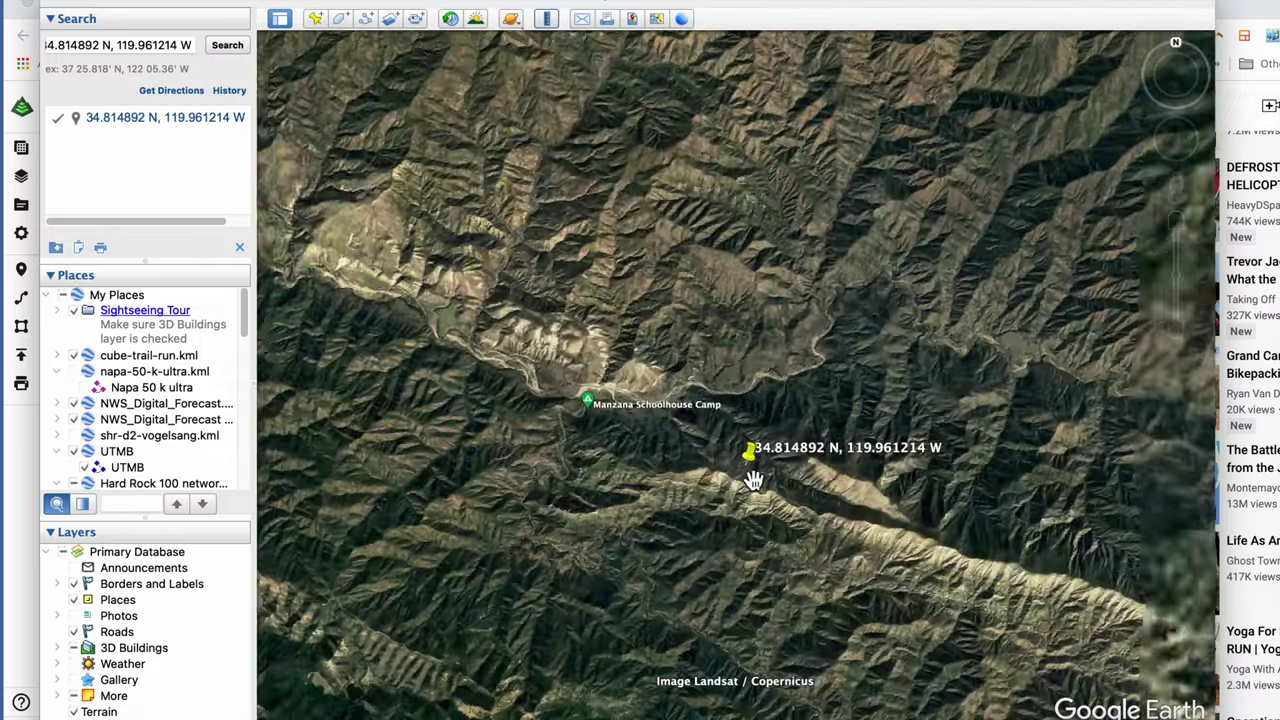
left_click_drag(580, 475, 886, 457)
scroll(805, 493, "down", 2)
scroll(805, 493, "down", 1)
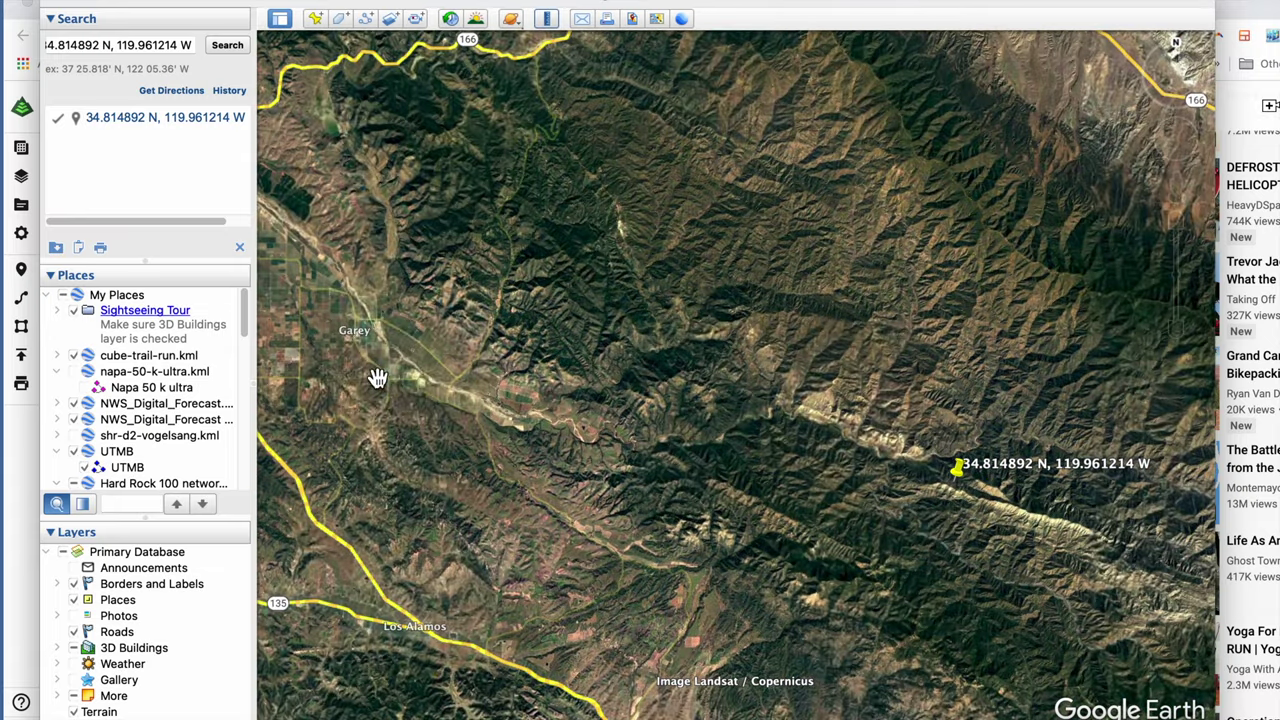
scroll(377, 378, "down", 3)
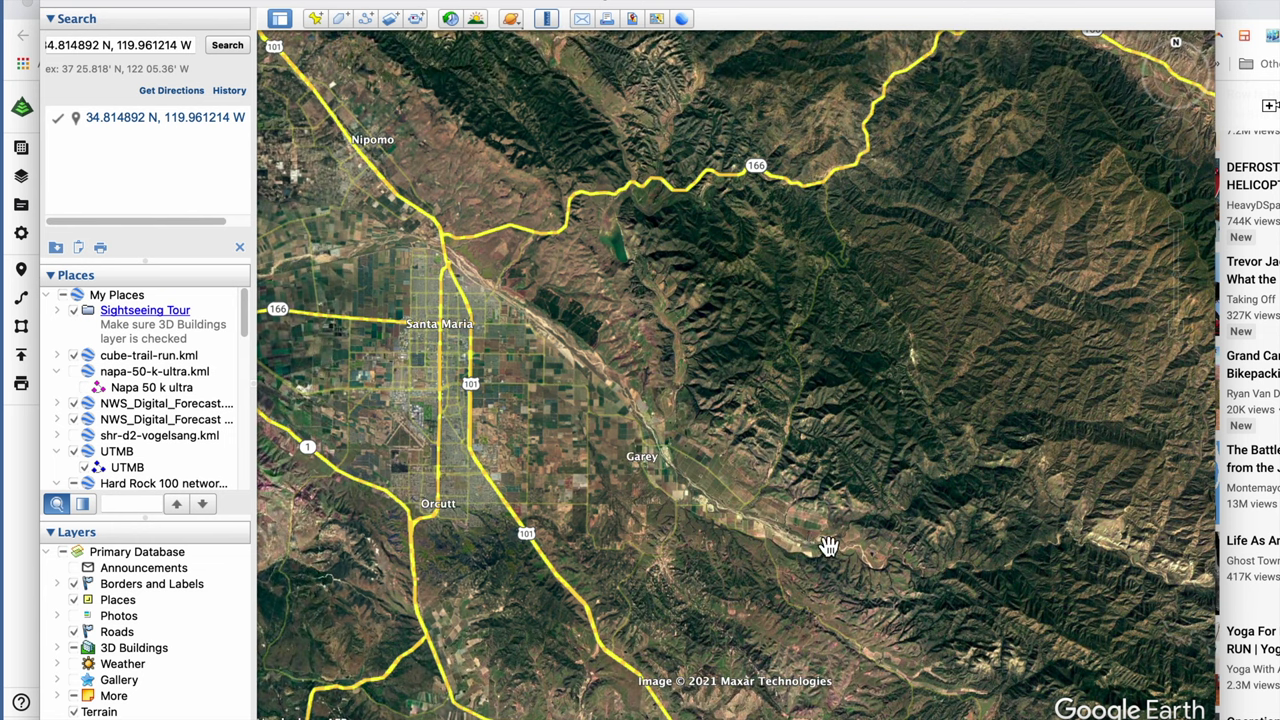
scroll(819, 543, "up", 3)
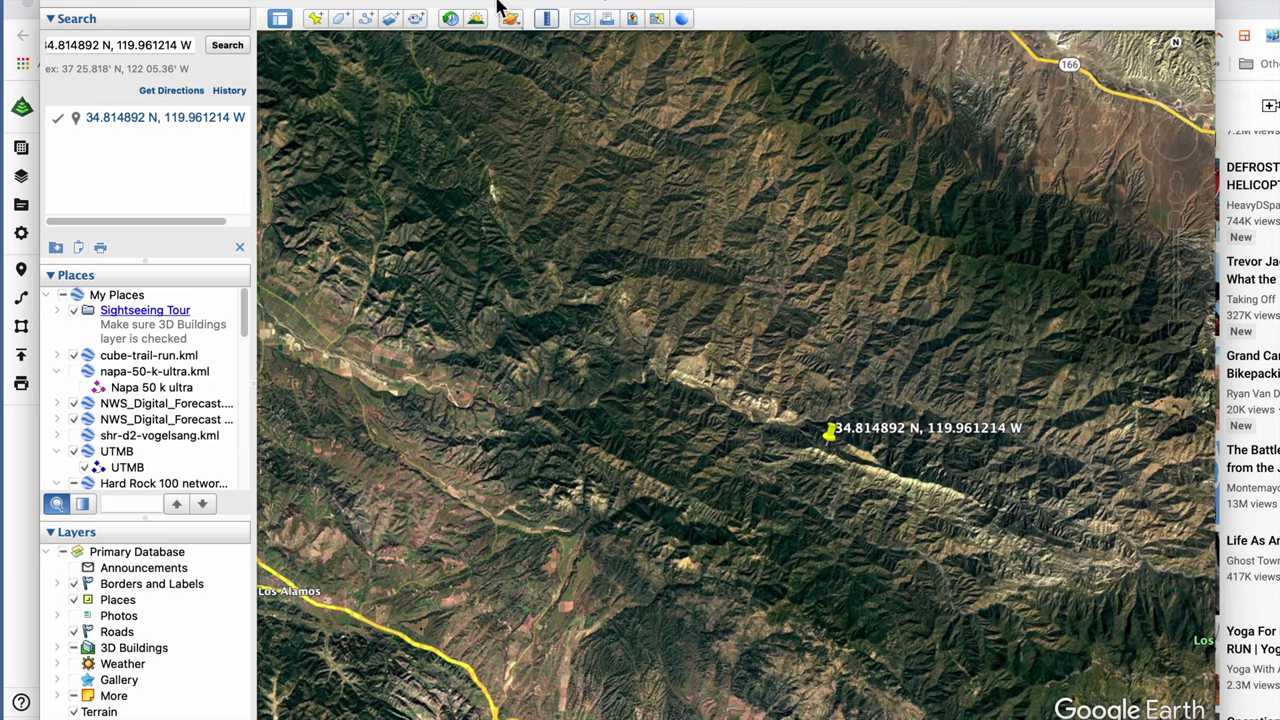
left_click_drag(505, 9, 543, 9)
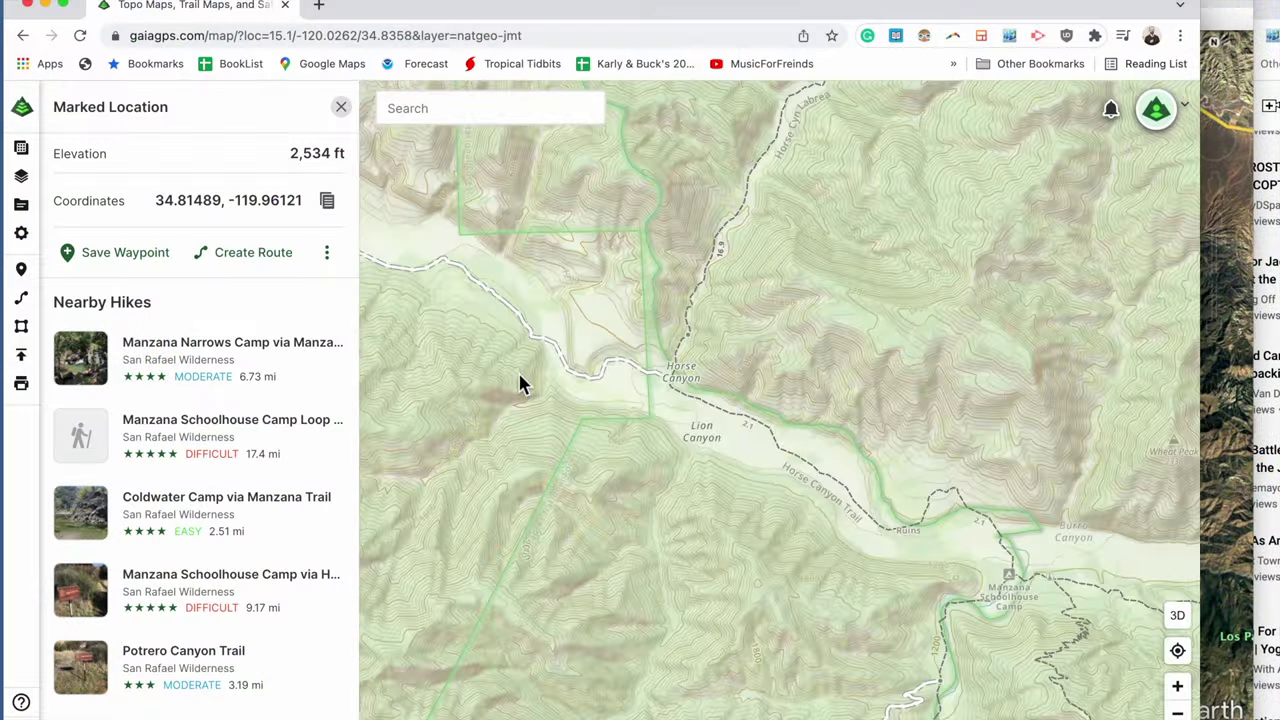
Step: Zoom and pan the Gaia topo map around the marked location 34.81489, -119.96121
scroll(518, 385, "down", 5)
left_click_drag(511, 374, 352, 283)
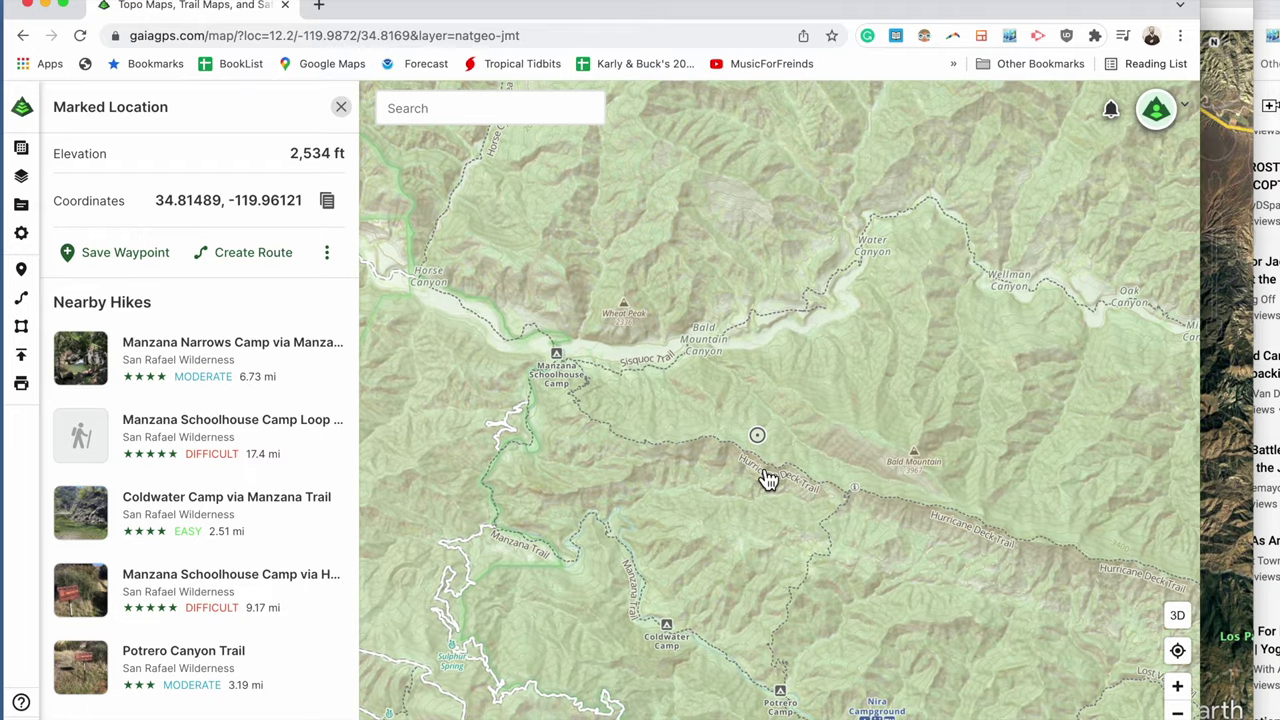
Step: Zoom to Hurricane Deck Trail, start an Untitled Route, and bring Google Earth forward
scroll(767, 479, "up", 5)
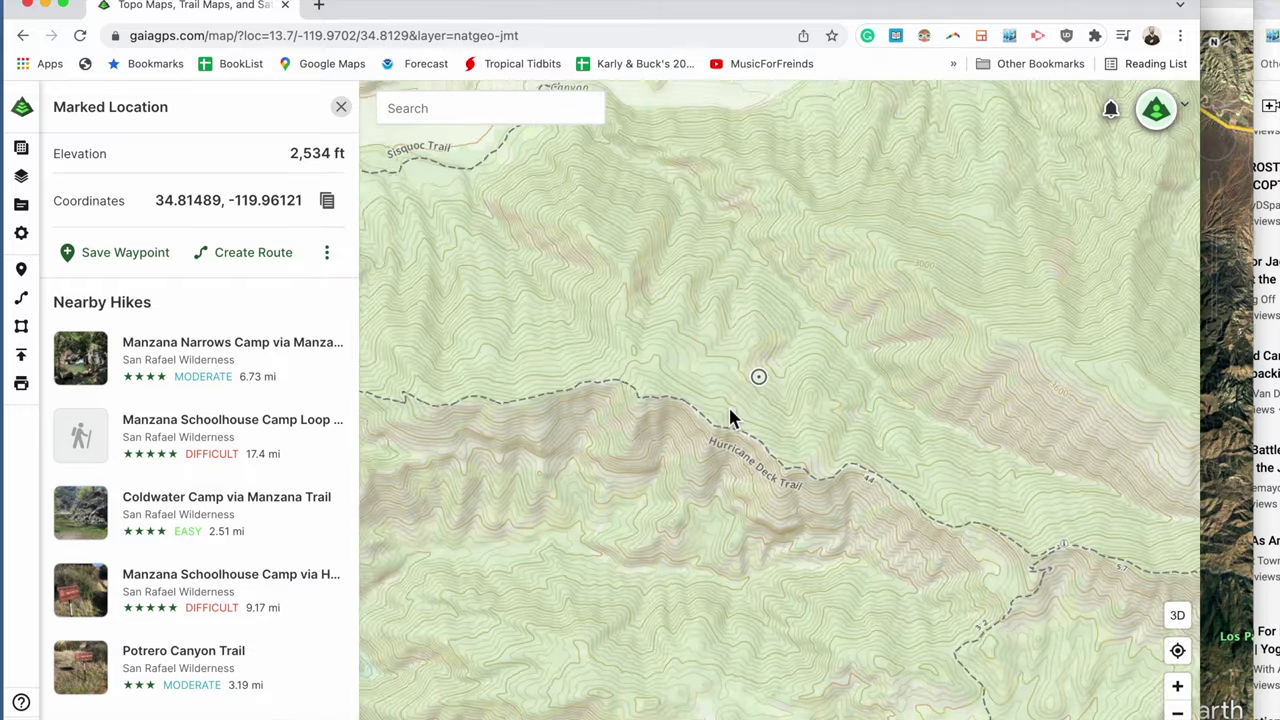
scroll(730, 413, "up", 2)
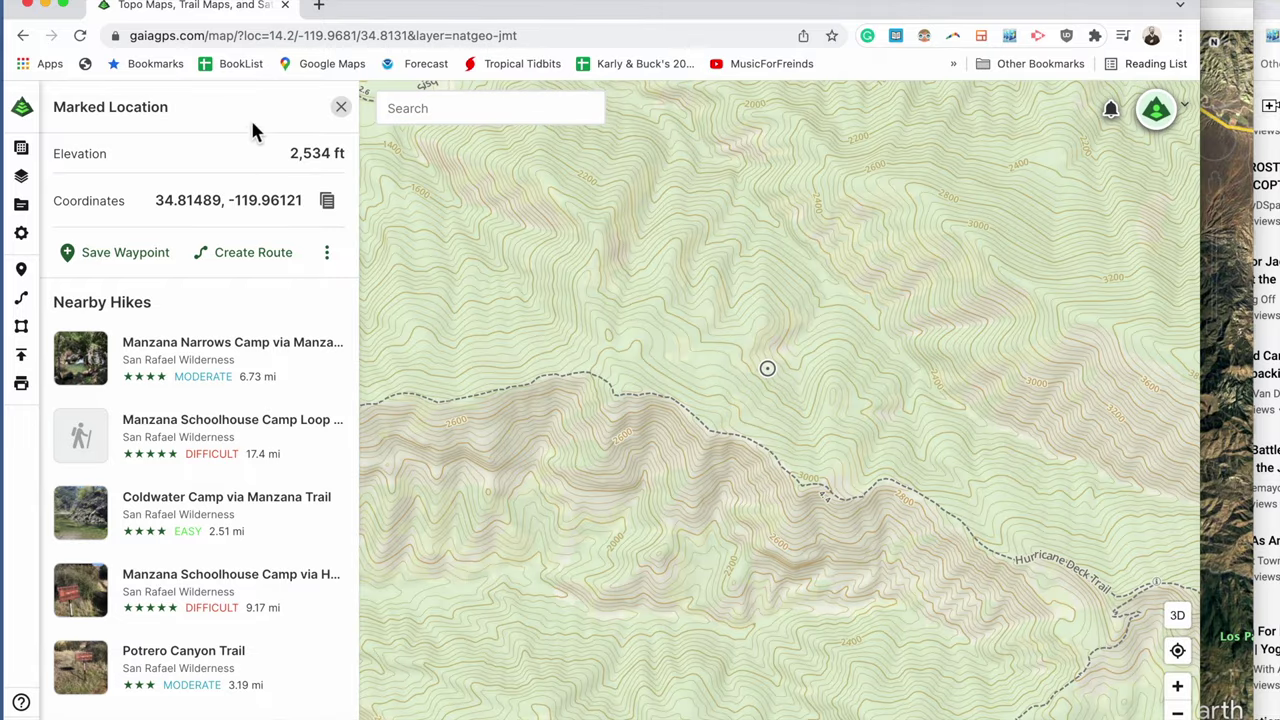
left_click(34, 308)
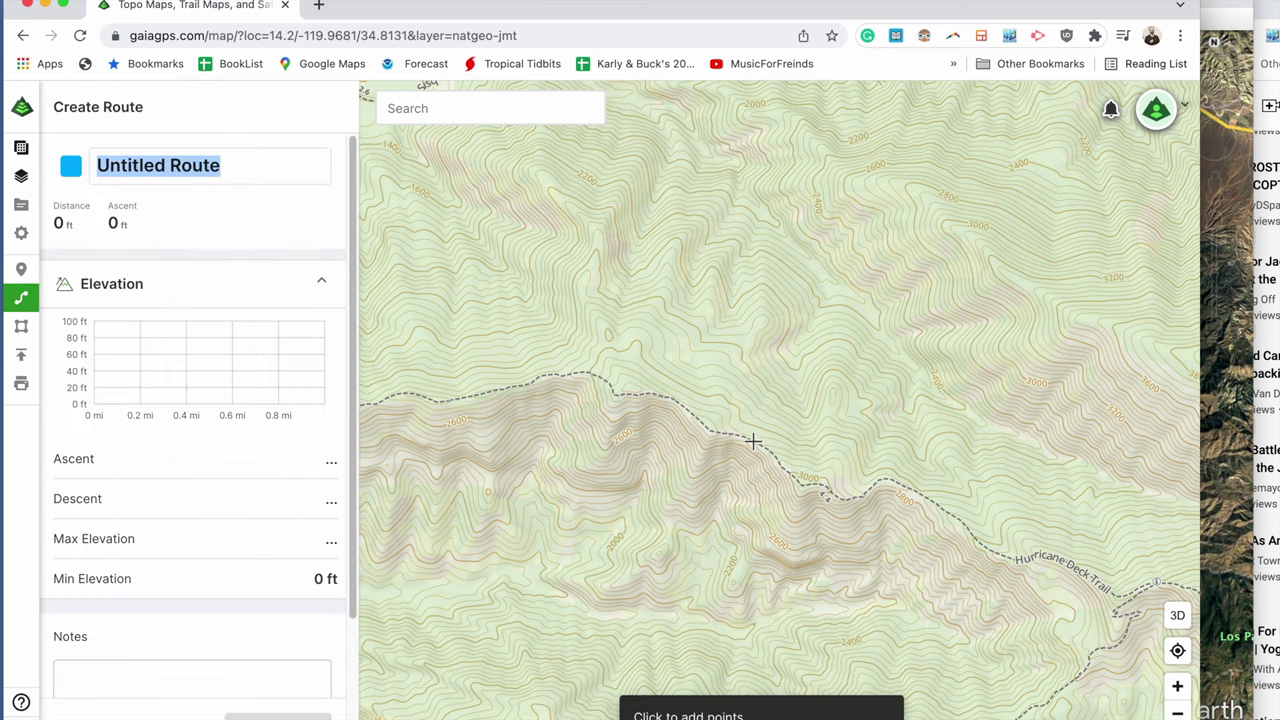
scroll(752, 441, "down", 5)
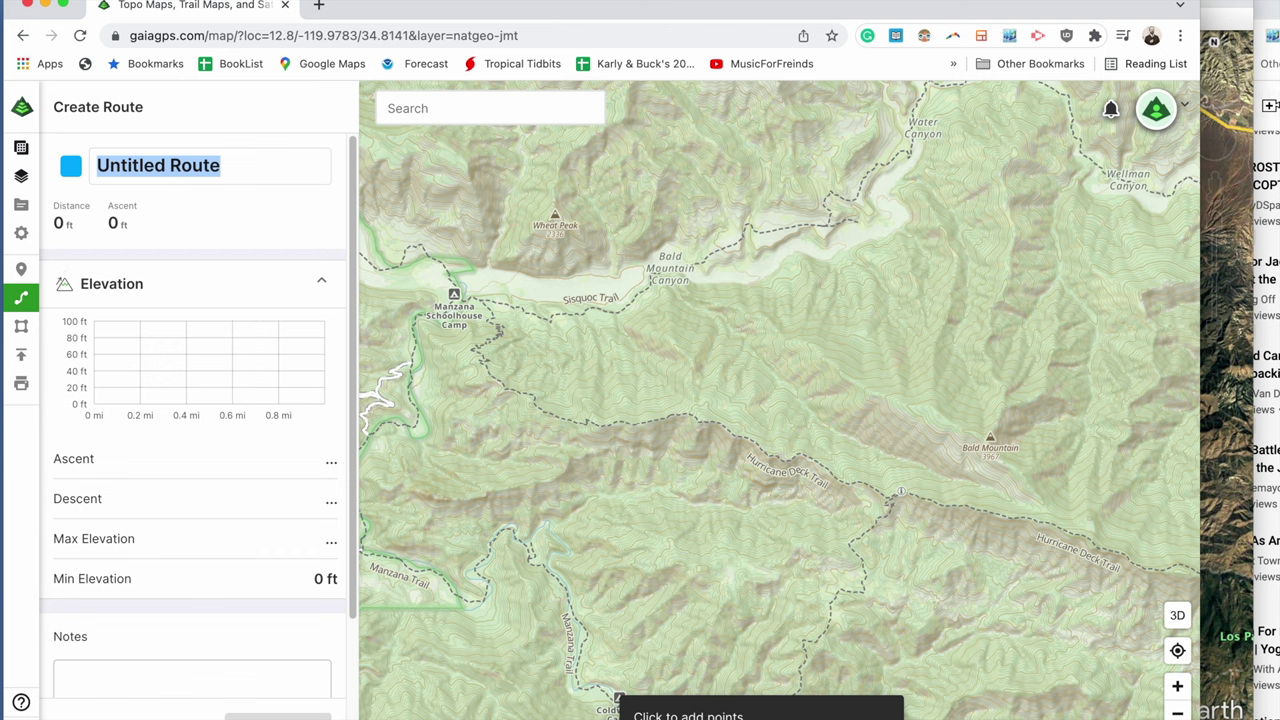
mouse_move(1078, 7)
left_mouse_down()
mouse_move(1100, 109)
mouse_move(1066, 29)
left_mouse_up()
left_click(480, 5)
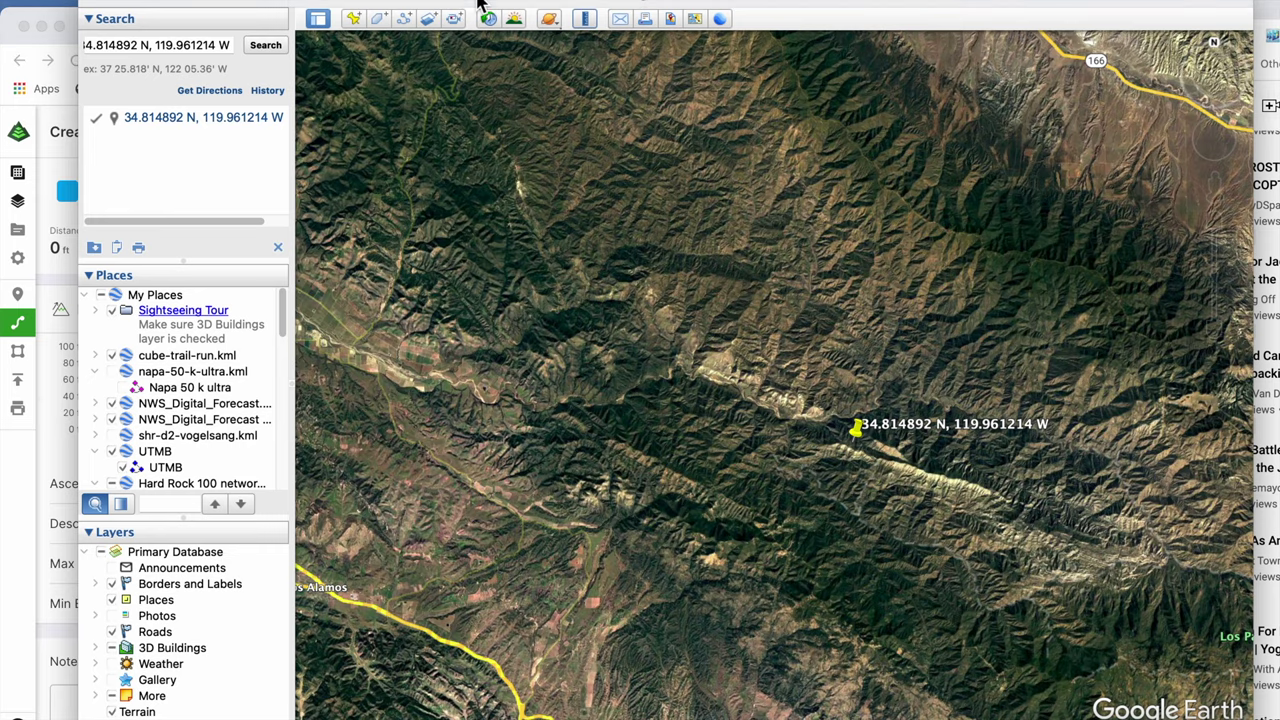
Step: Copy the Google Earth coordinates and search them in Gaia GPS to jump the map there
left_click(199, 48)
key("super+c")
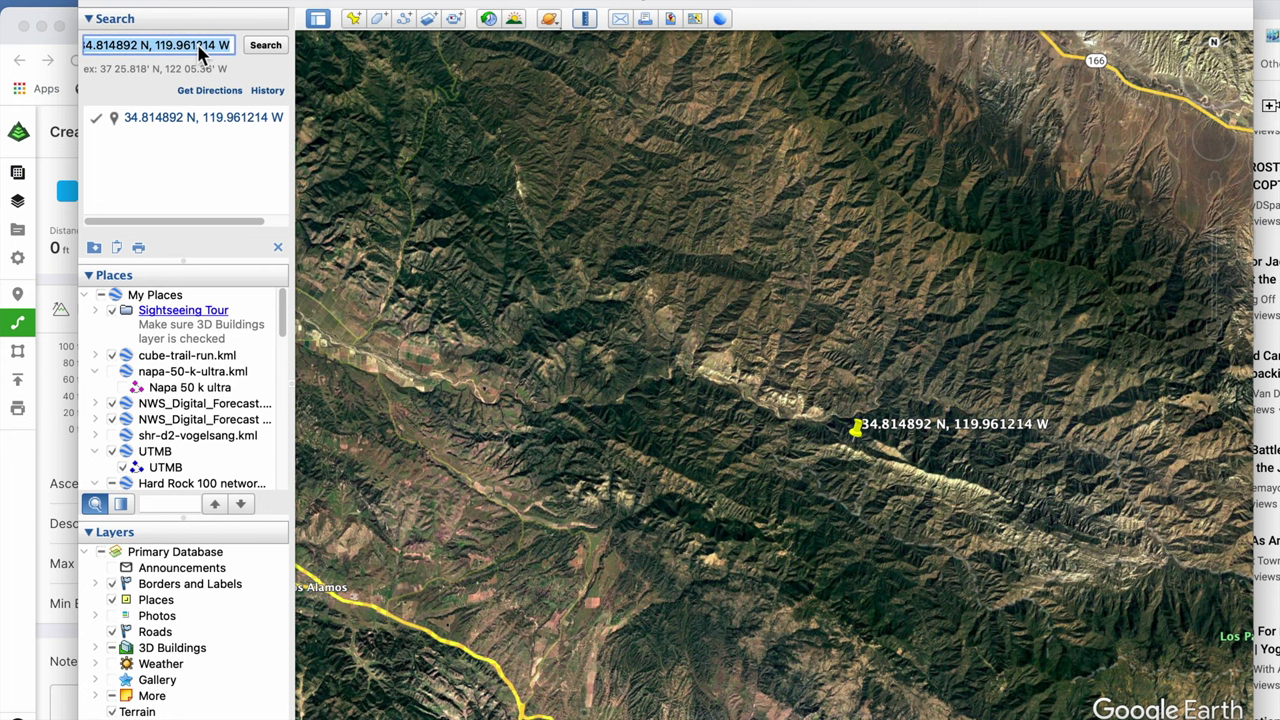
left_click(63, 150)
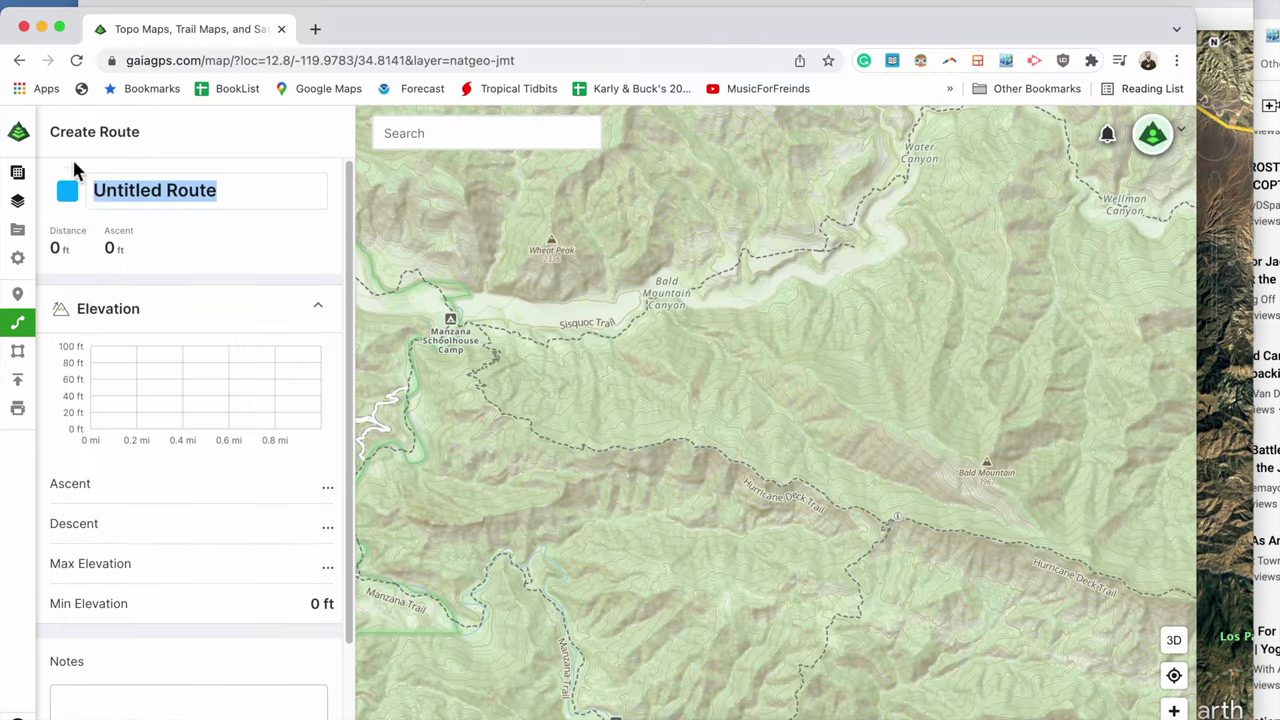
left_click(460, 131)
key("super+v")
left_click(487, 192)
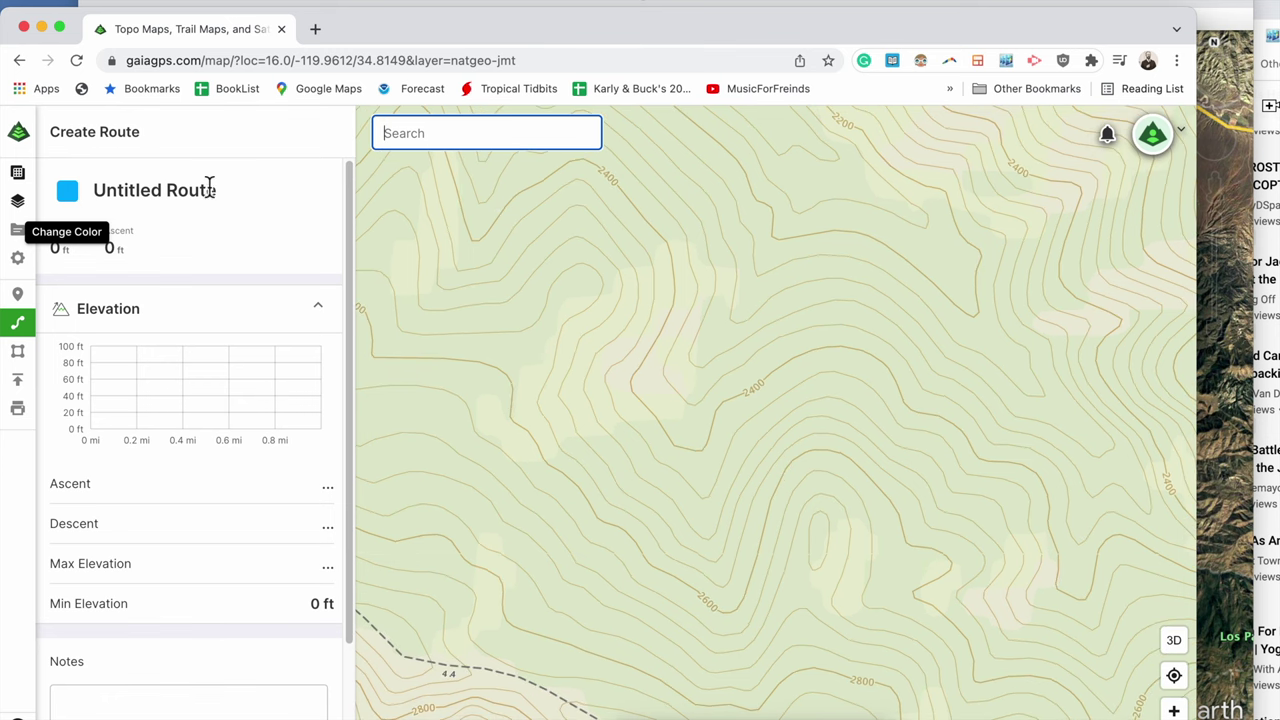
scroll(163, 430, "down", 4)
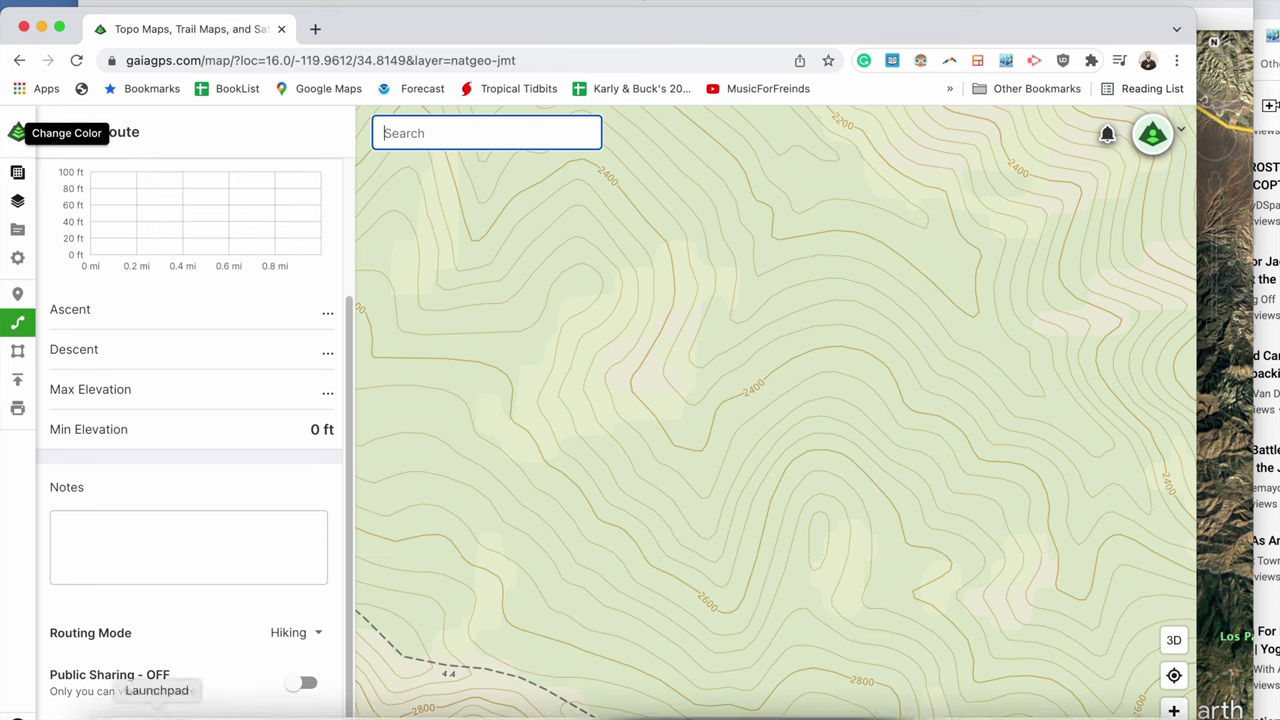
Step: Close the unfinished route, search the coordinates again, and start a waypoint at 34.814892°N 119.961214°W
left_click(205, 712)
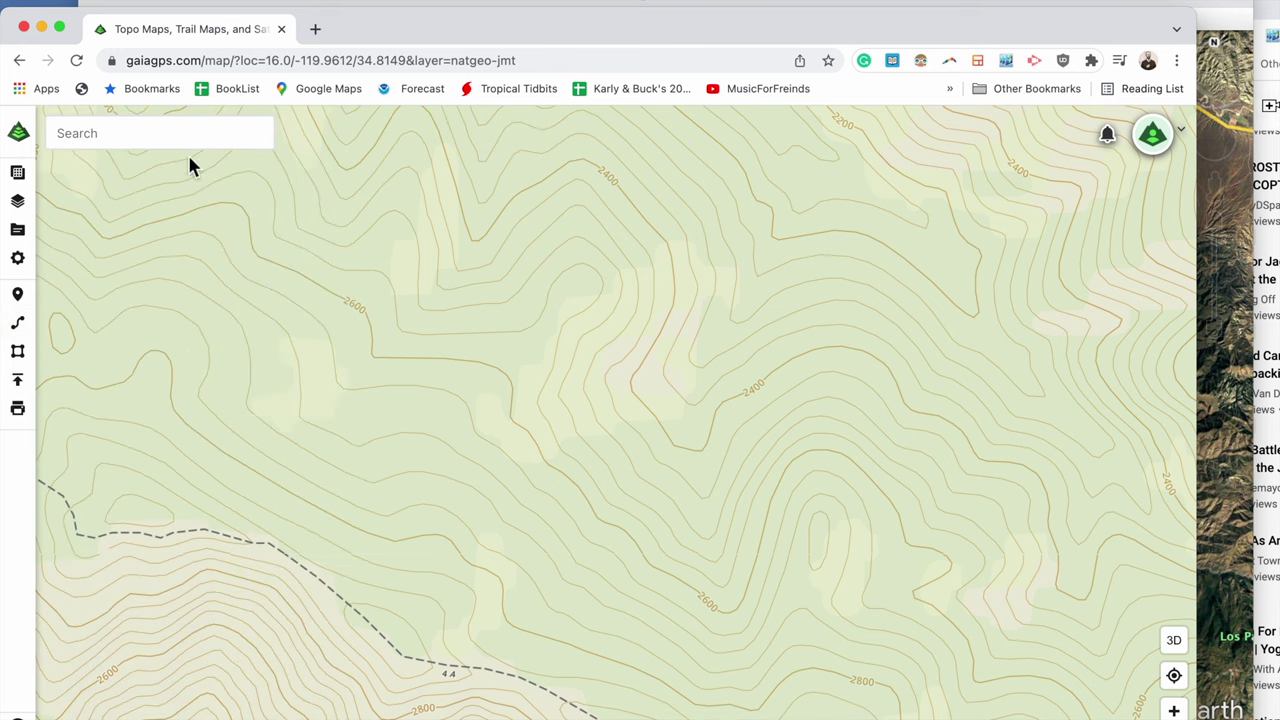
type("34.814892 N, 119.961224 W")
left_click(189, 177)
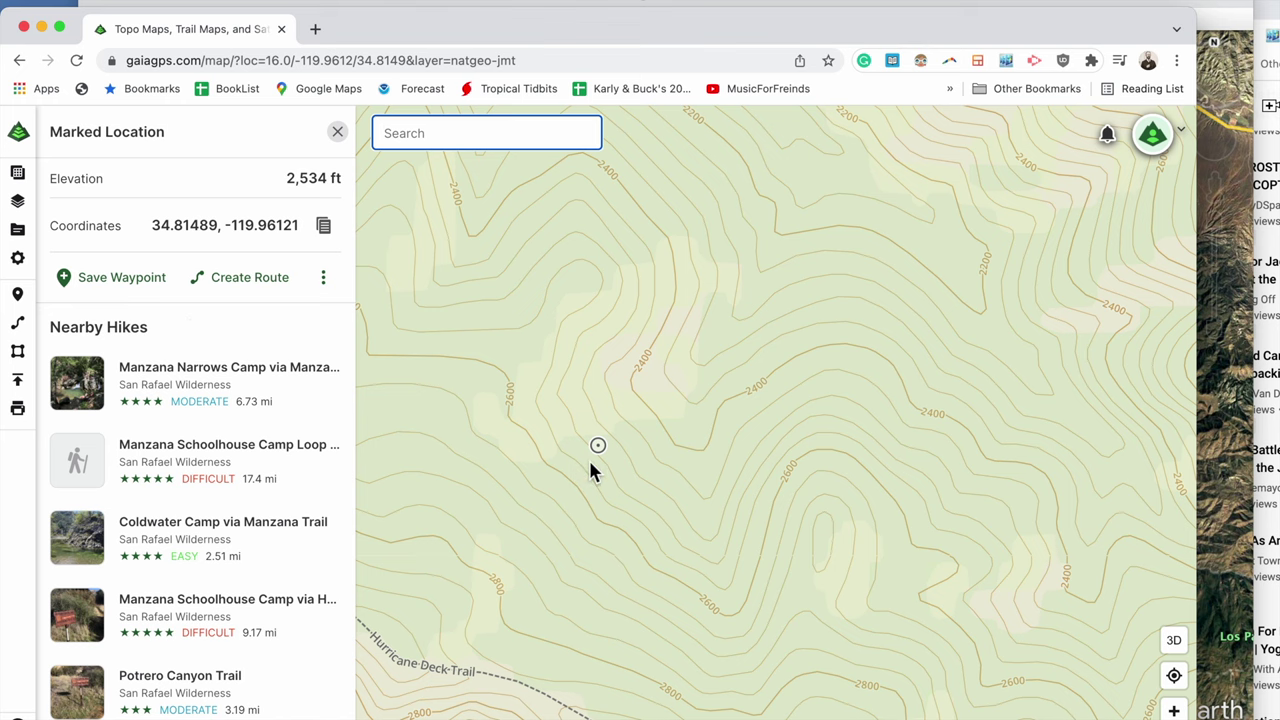
left_click(137, 282)
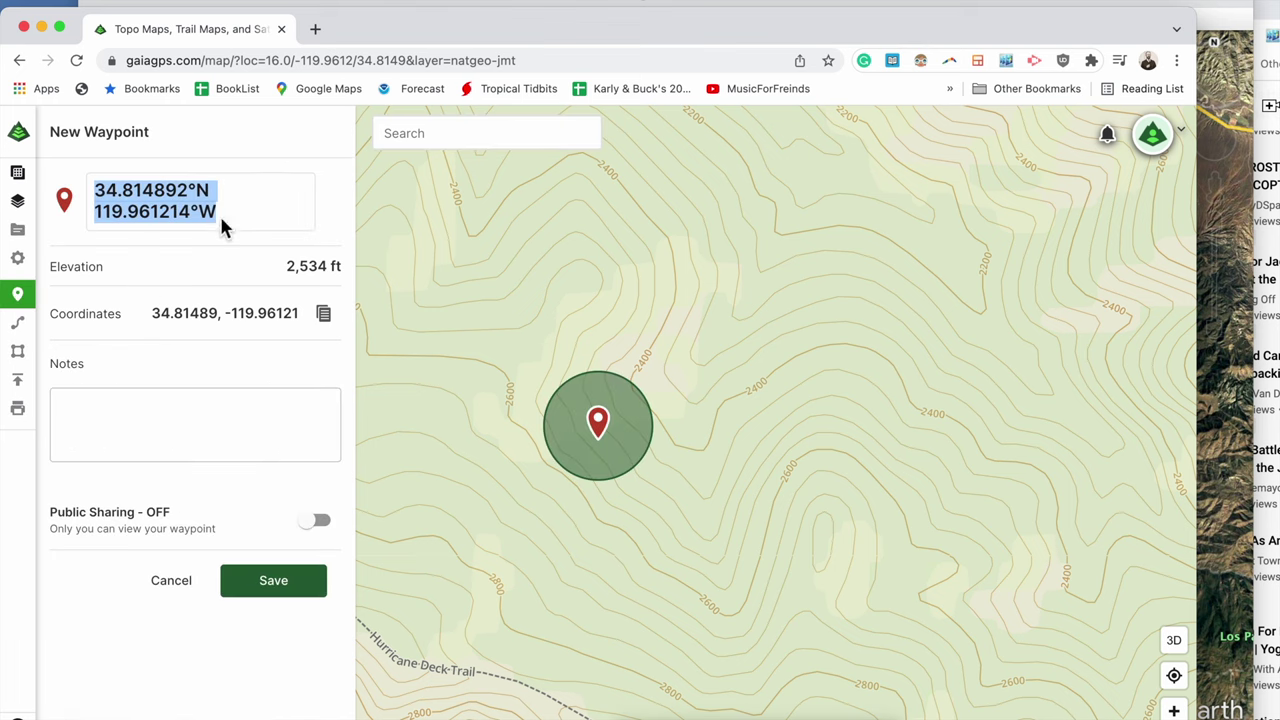
Step: Copy the YouTube title 'Trevor Jacob's Plane Crash - Exact Location' and return to the waypoint form
left_click_drag(395, 30, 399, 4)
left_click(405, 3)
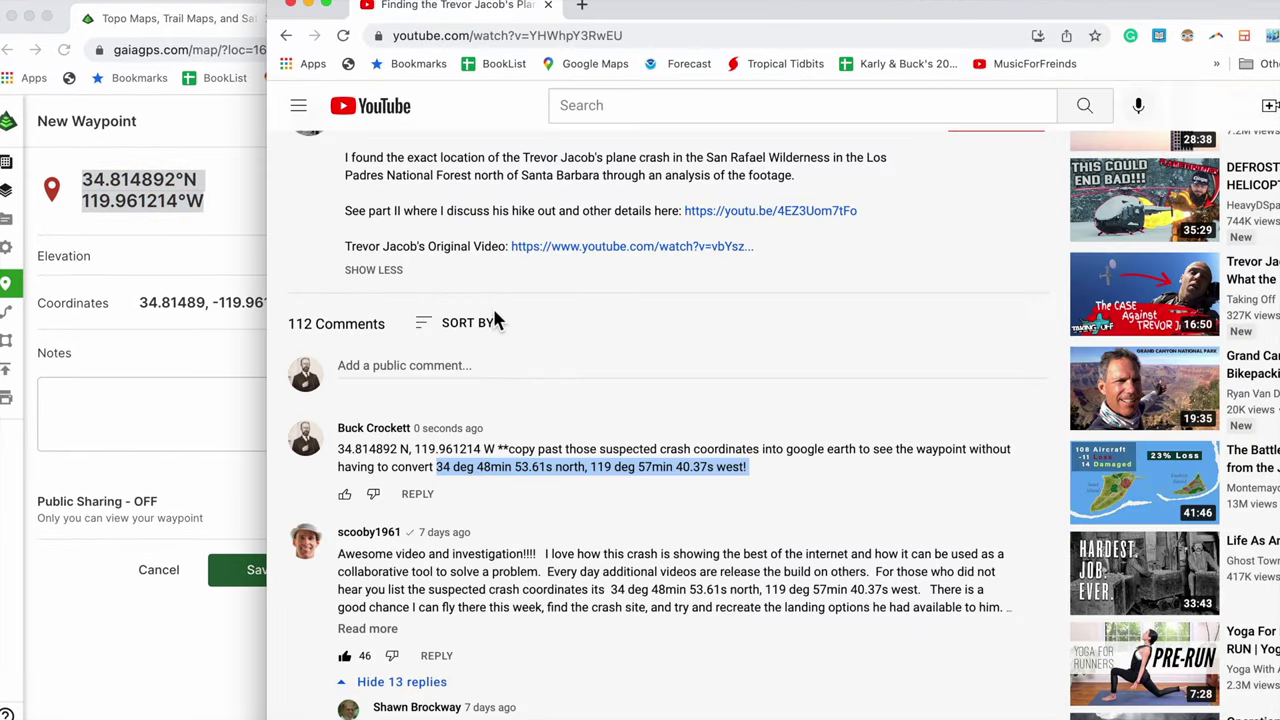
scroll(494, 313, "up", 10)
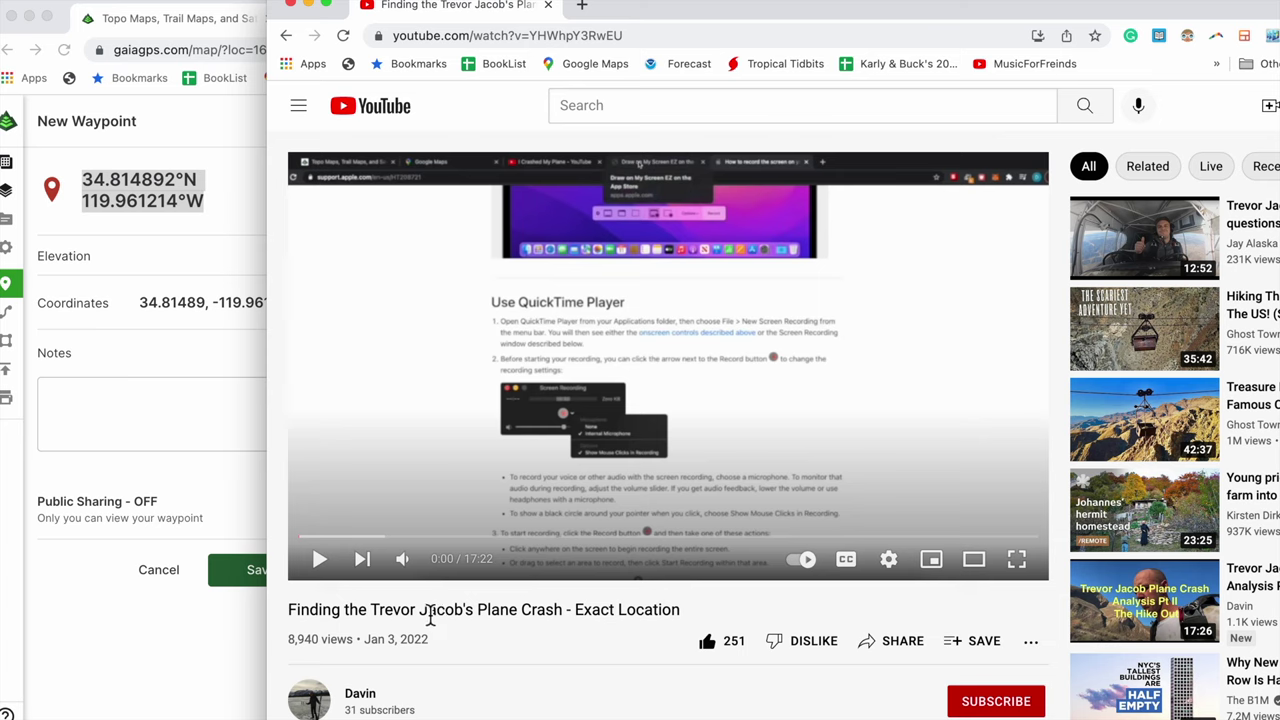
left_click_drag(424, 612, 375, 612)
key("super+c")
left_click(686, 623)
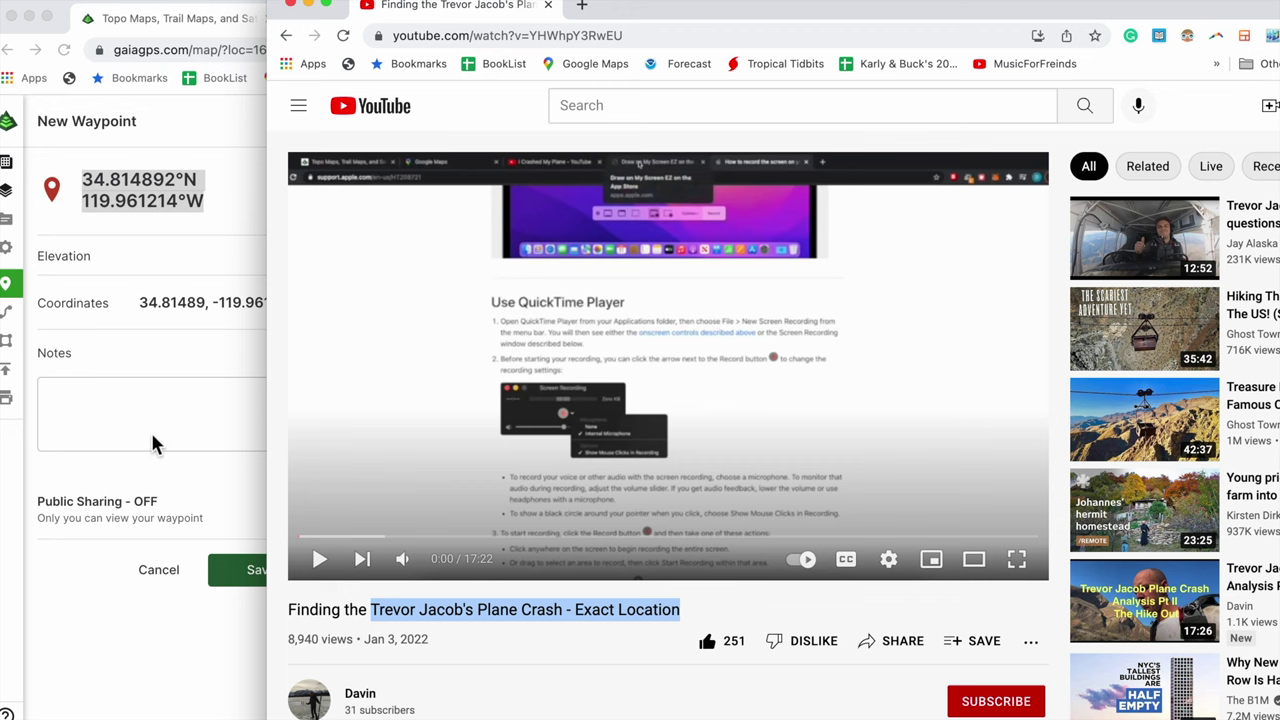
left_click(160, 211)
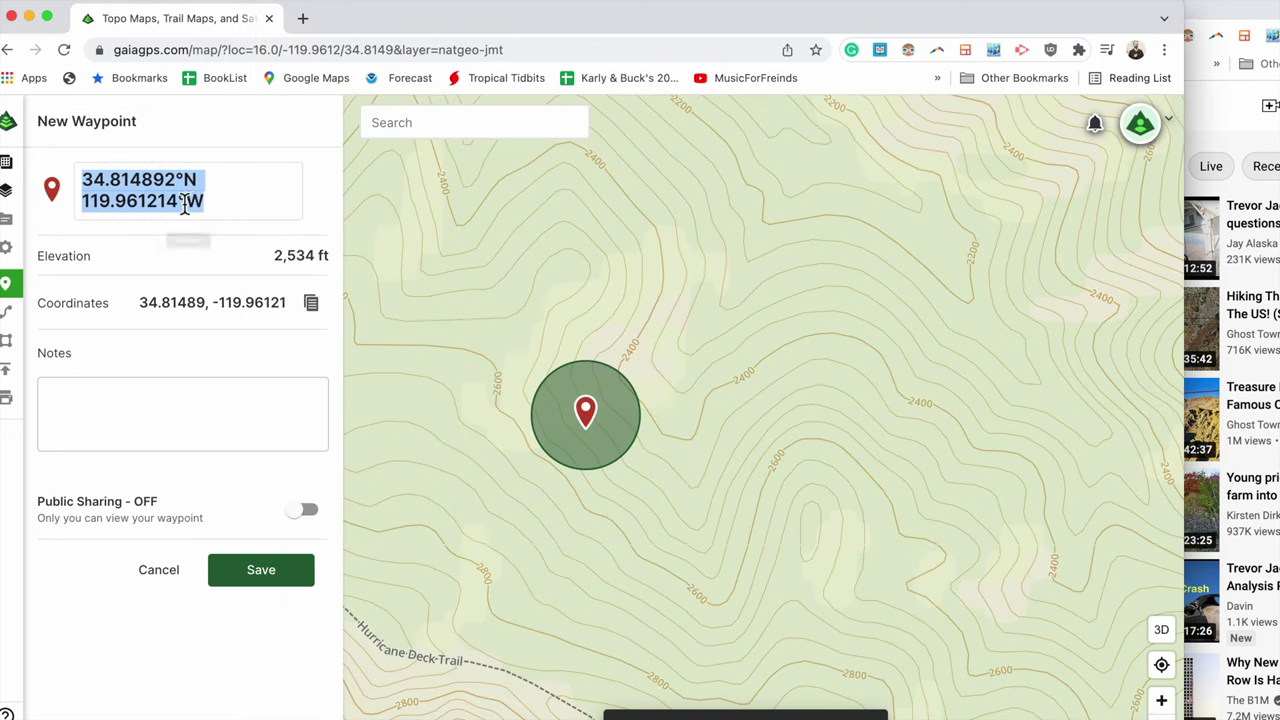
Step: Name the waypoint 'Trevor Jacob's Plane Crash - Exact Location', share it publicly, save, and start a route
key("super+v")
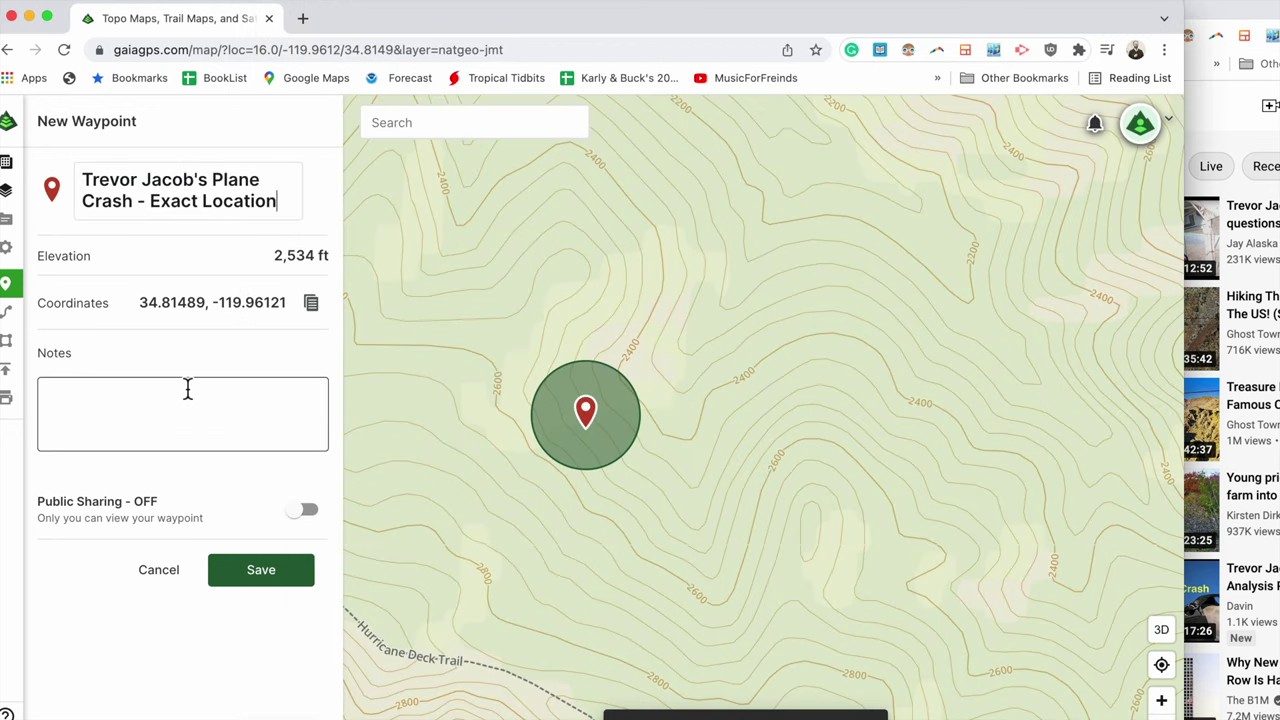
left_click(194, 430)
left_click(307, 514)
left_click(297, 574)
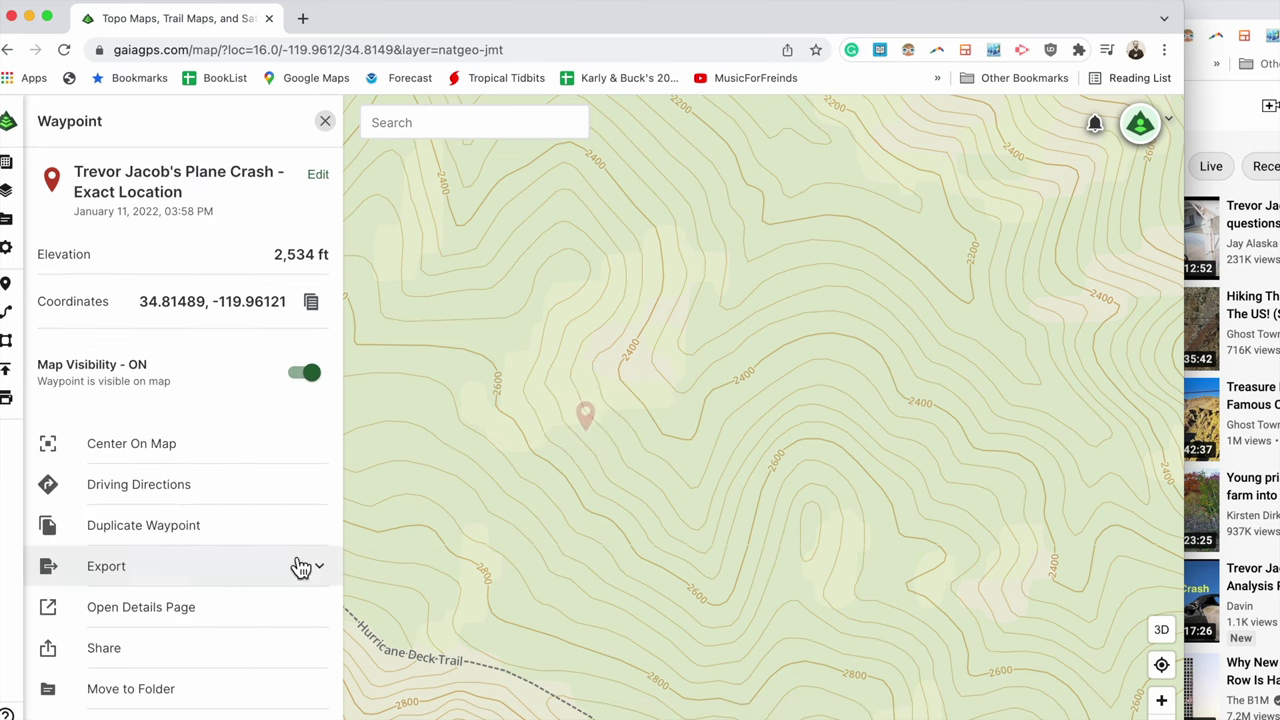
left_click_drag(360, 13, 406, 19)
left_click(50, 322)
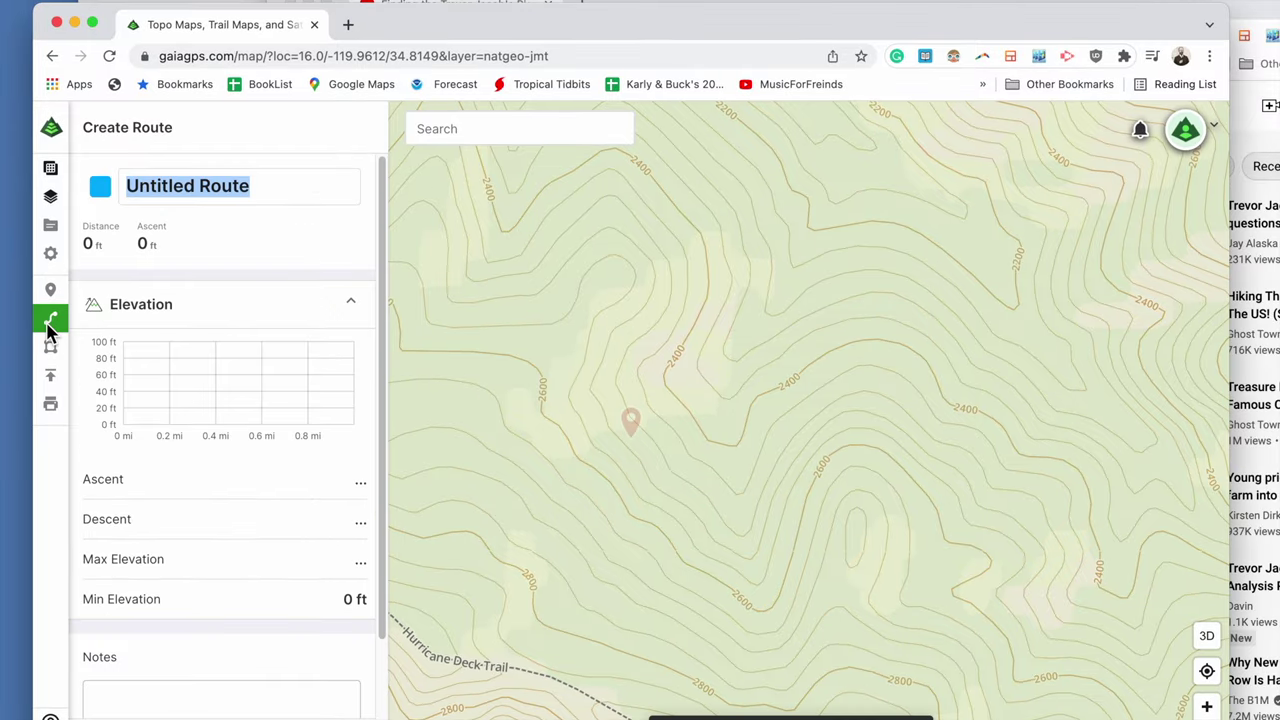
Step: Turn on public sharing for the new route and start it at the crash waypoint
scroll(258, 472, "down", 3)
scroll(268, 525, "up", 2)
scroll(266, 509, "down", 2)
left_click(338, 675)
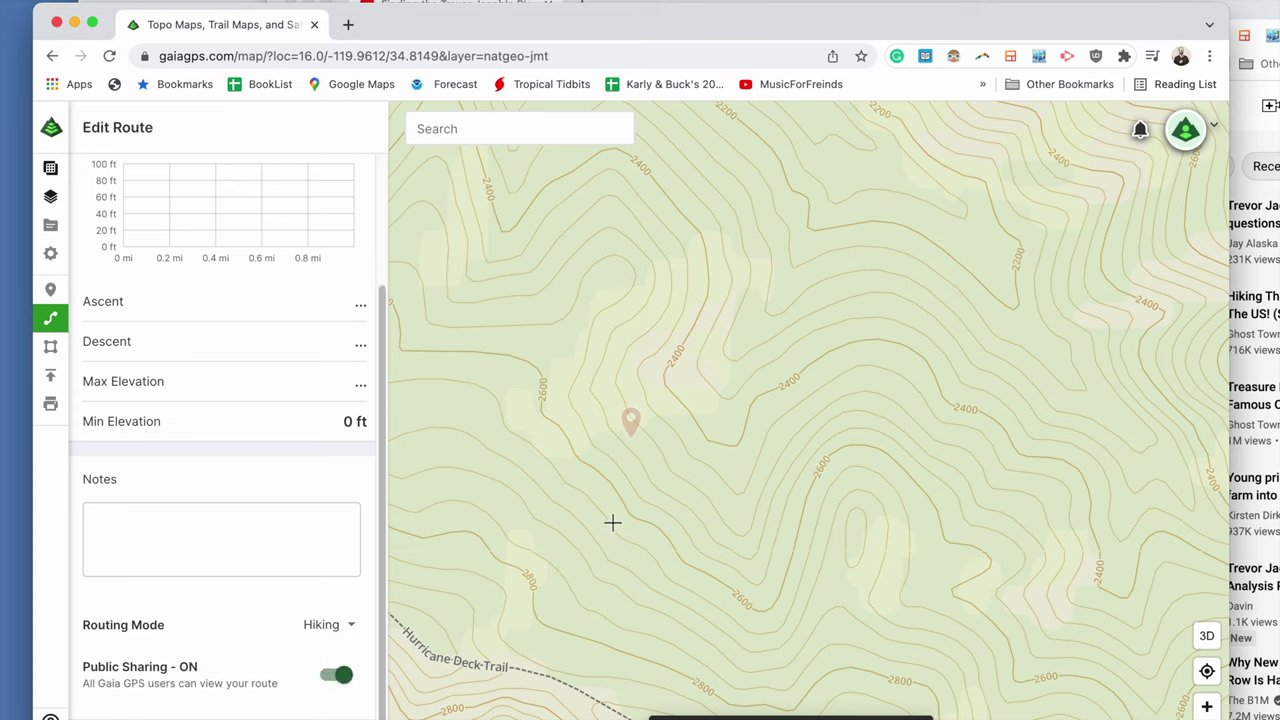
left_click(543, 677)
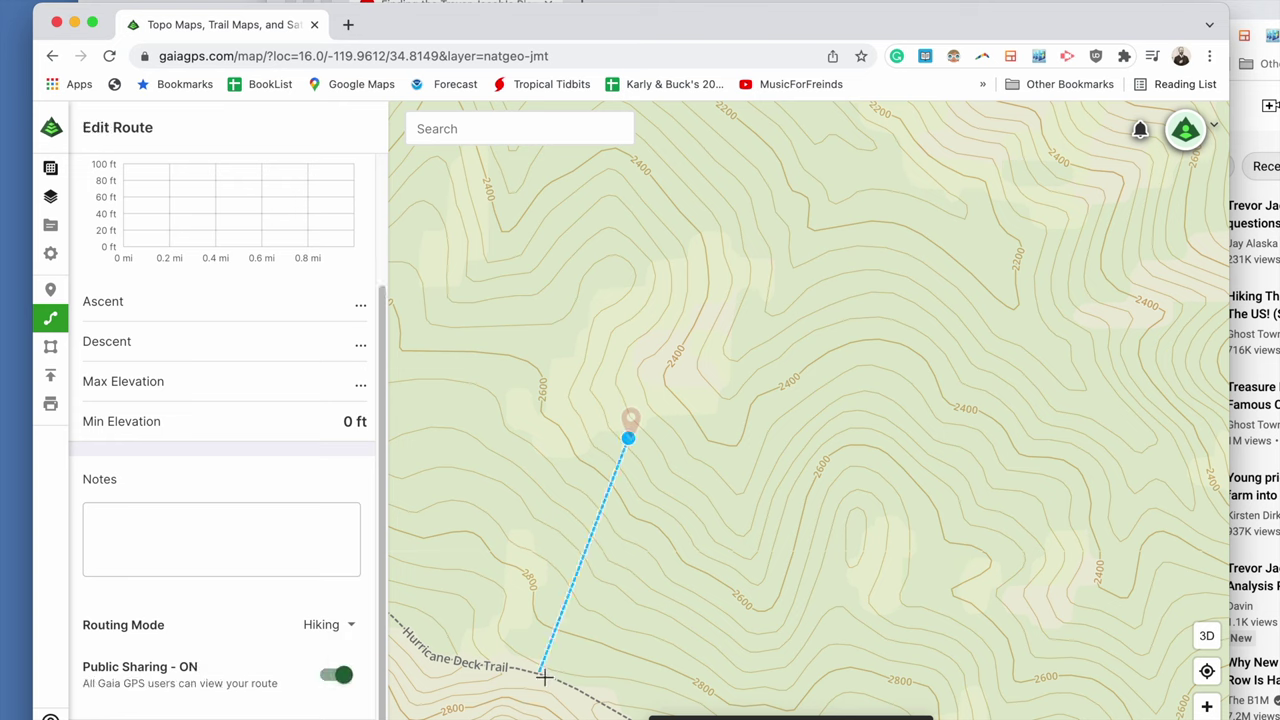
Step: Add route points westward along Hurricane Deck Trail
scroll(542, 668, "down", 2)
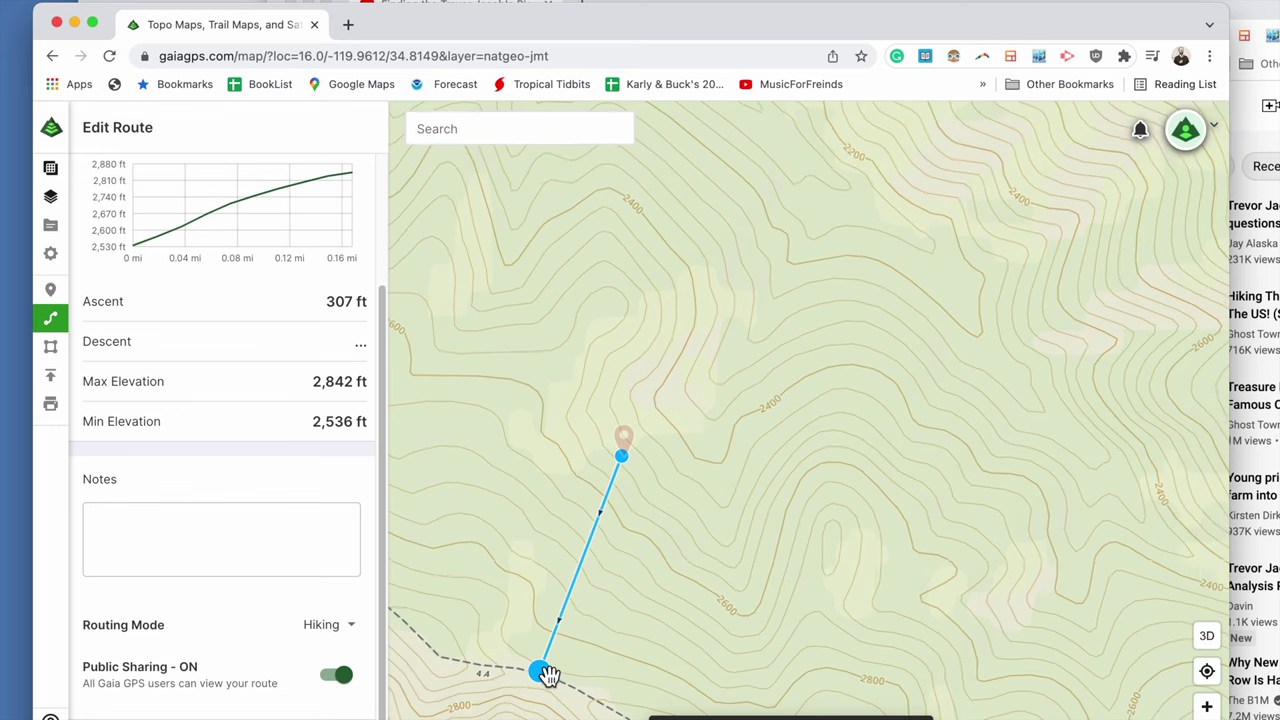
key("Left")
key("Left")
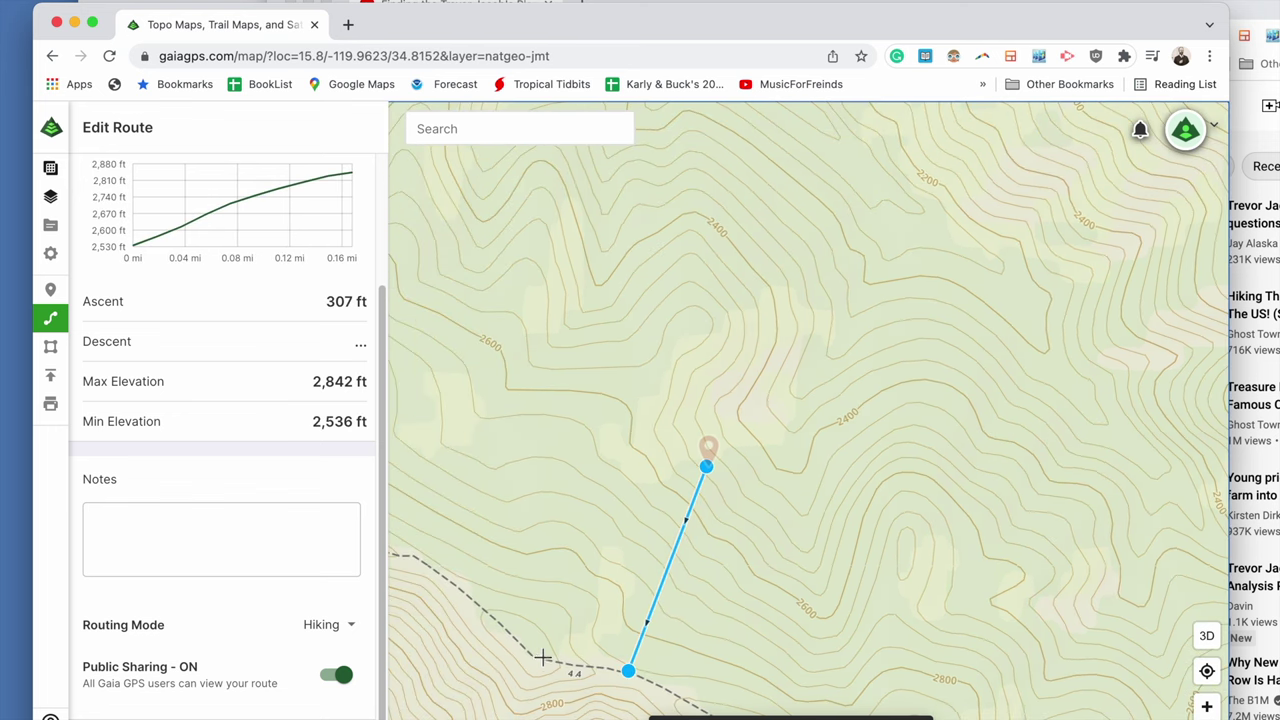
key("Down")
key("Down")
key("Down")
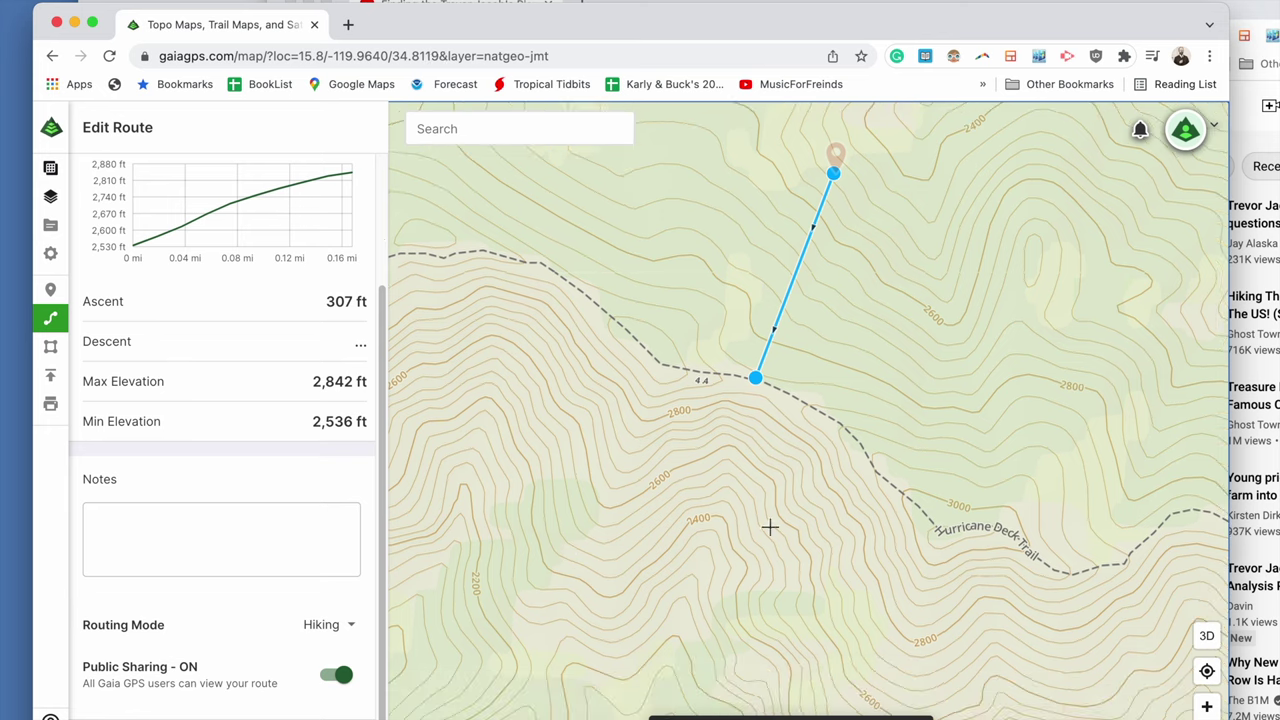
left_click(553, 273)
key("Left")
key("Left")
key("Left")
key("Left")
key("Left")
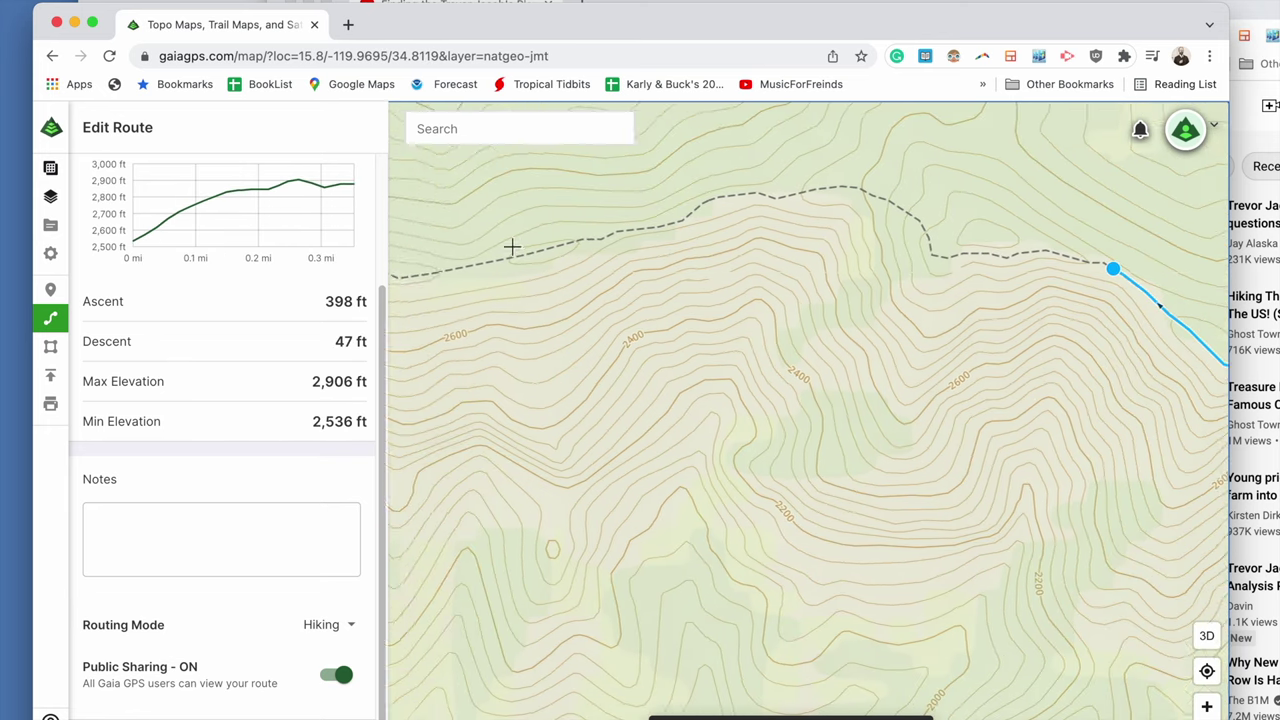
left_click(543, 276)
Step: Extend the route down to the trail junction at Manzana Schoolhouse Camp
scroll(457, 363, "down", 3)
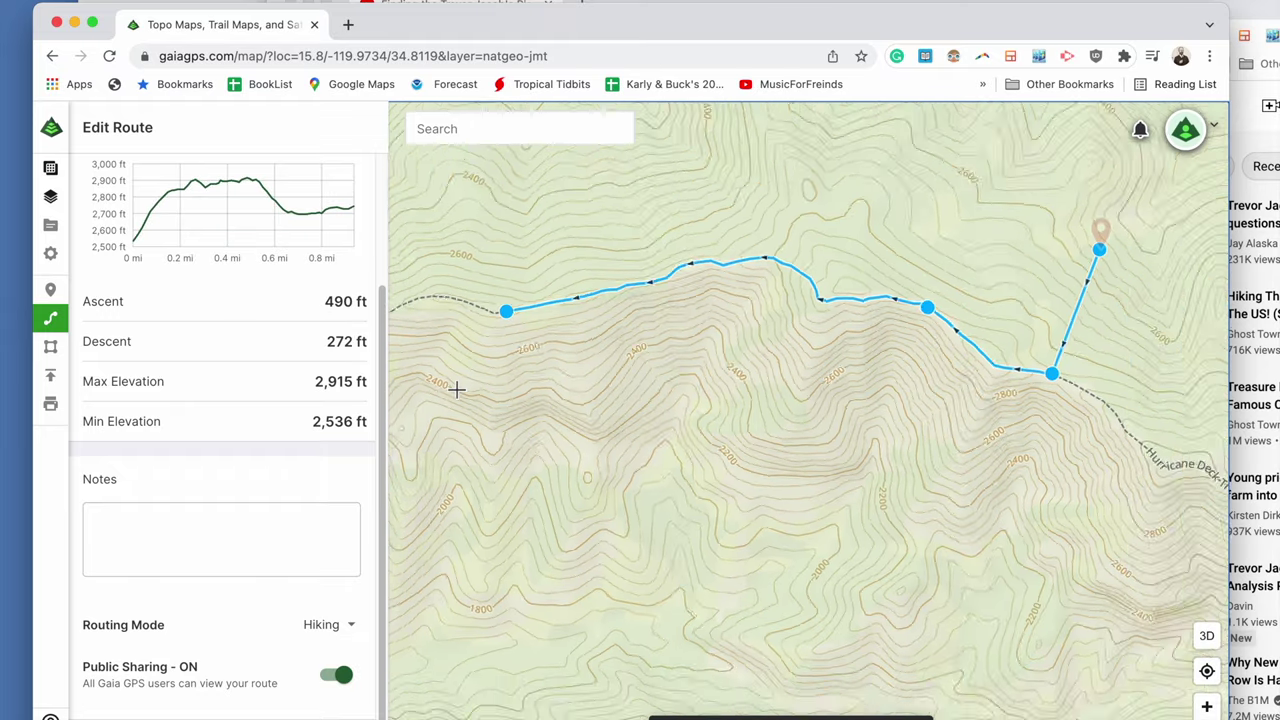
scroll(455, 385, "down", 2)
key("Left")
key("Left")
key("Left")
key("Left")
key("Left")
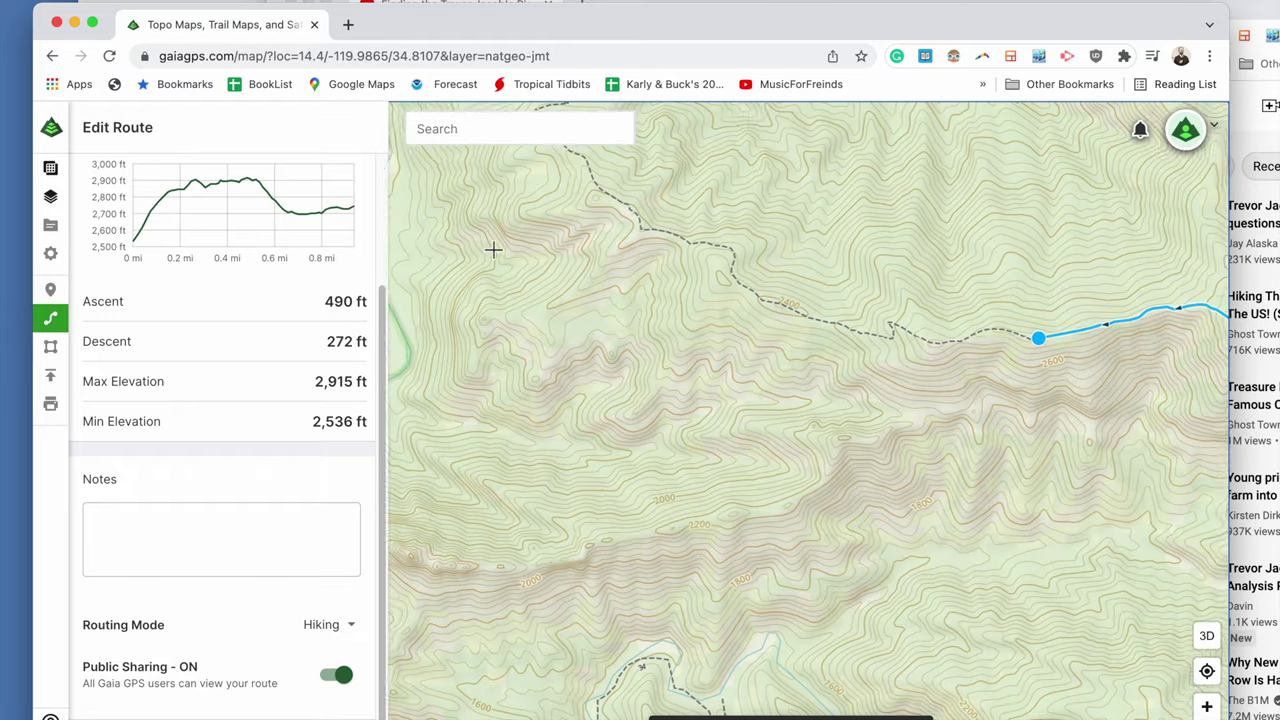
key("Left")
key("Up")
key("Up")
left_click(638, 327)
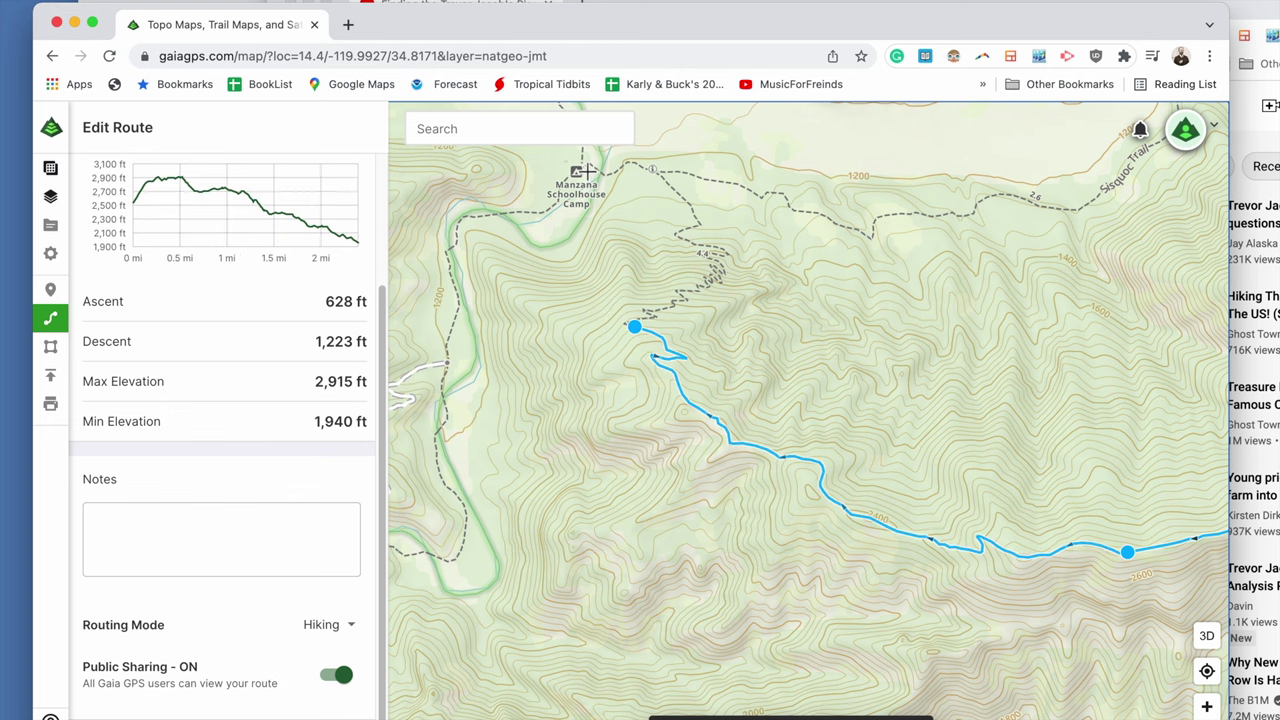
scroll(593, 180, "up", 5)
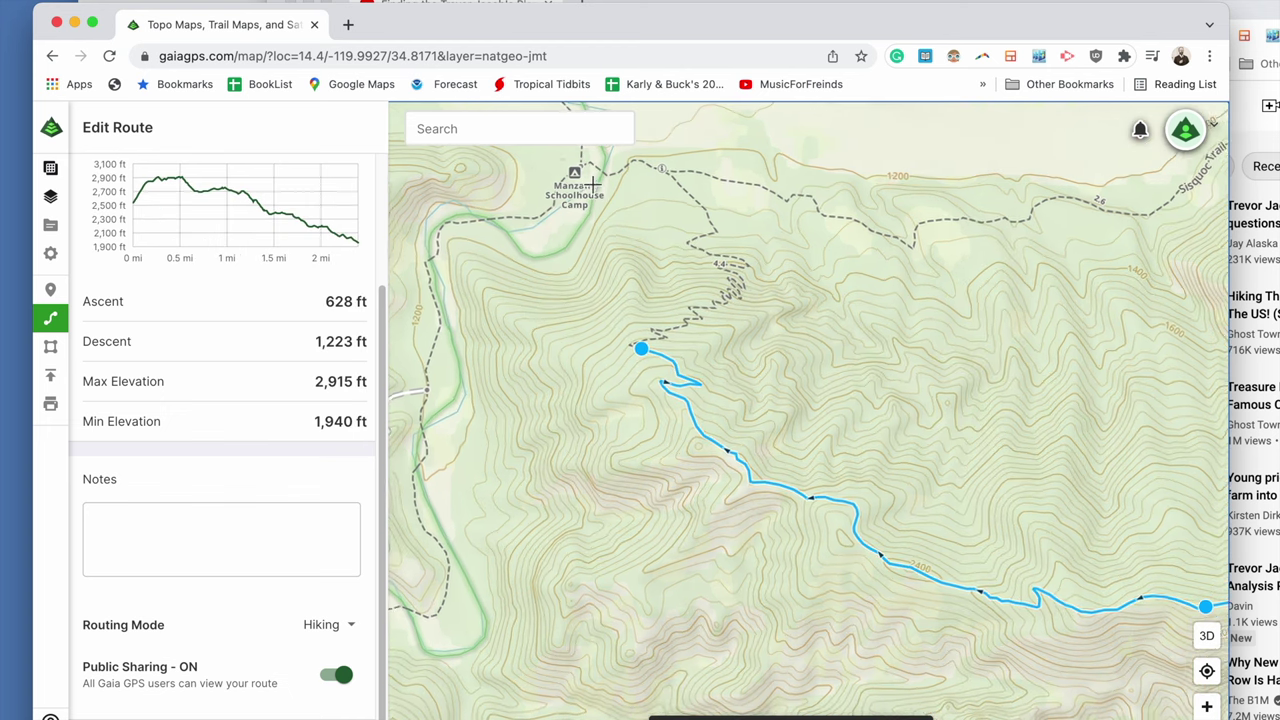
scroll(595, 195, "up", 5)
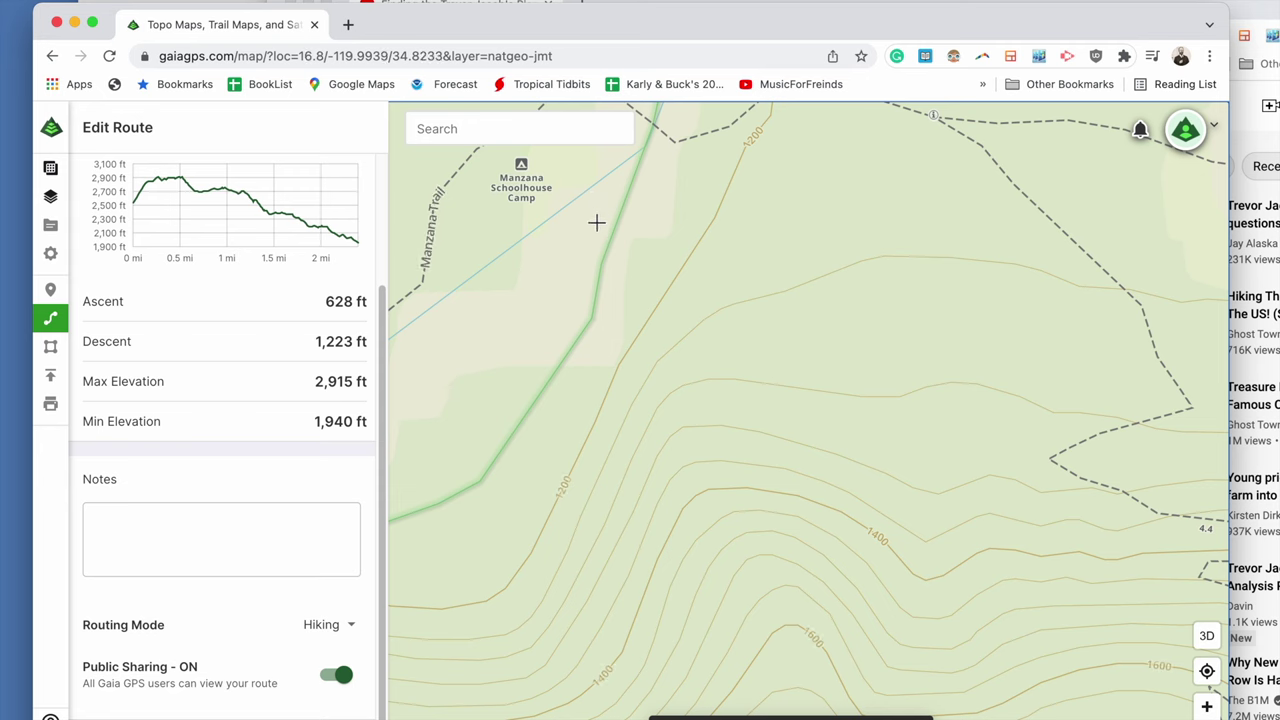
left_click(554, 194)
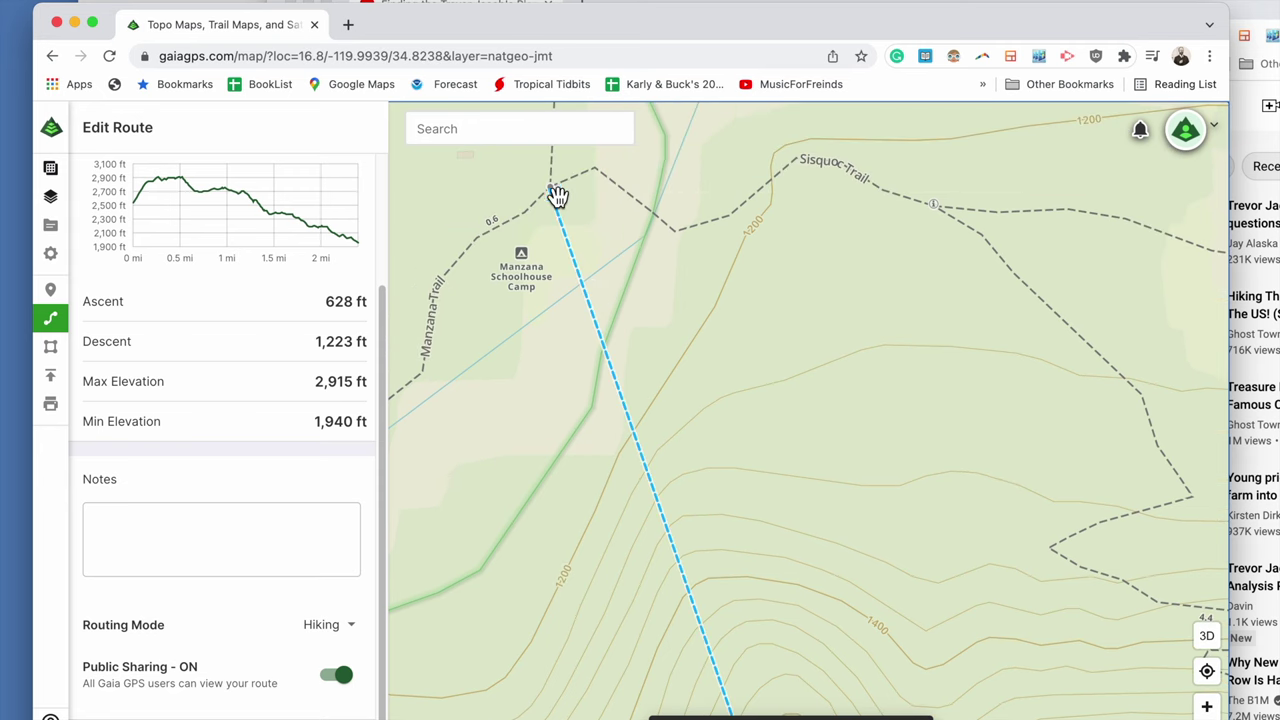
Step: Check the end point's options at Manzana Schoolhouse Camp, then extend the route west beyond it
scroll(604, 322, "down", 3)
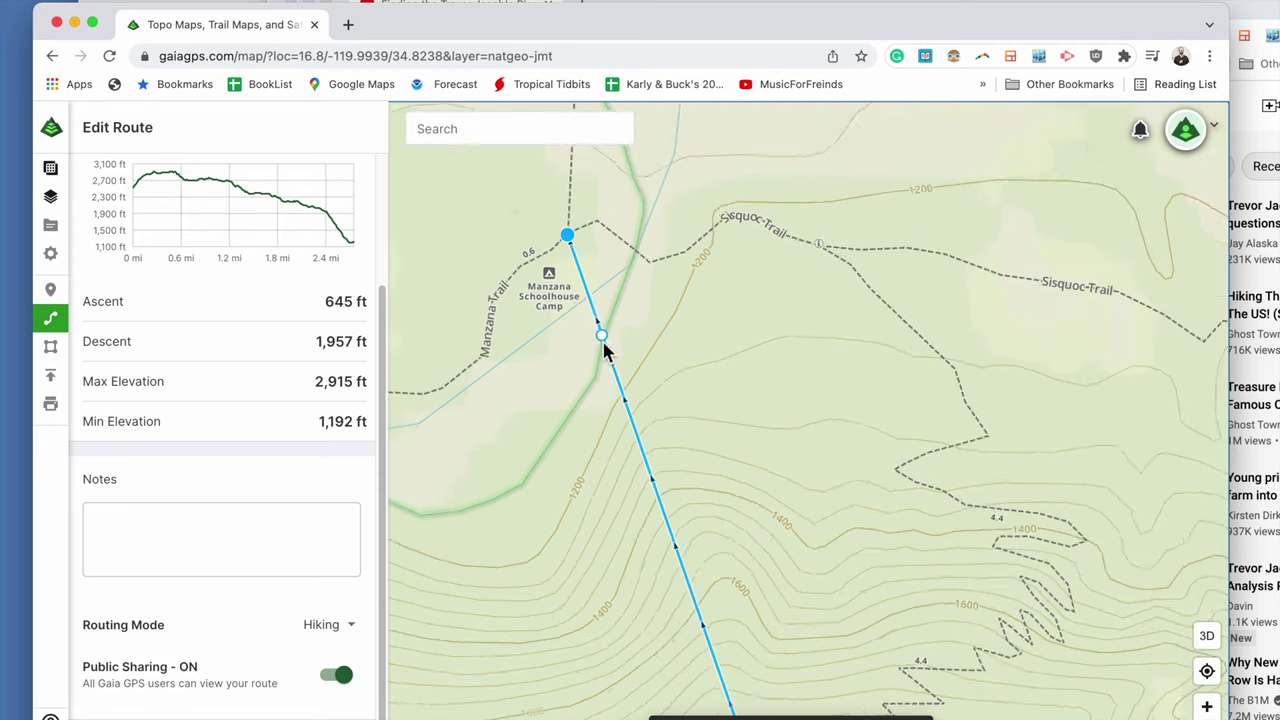
right_click(568, 250)
left_click(543, 286)
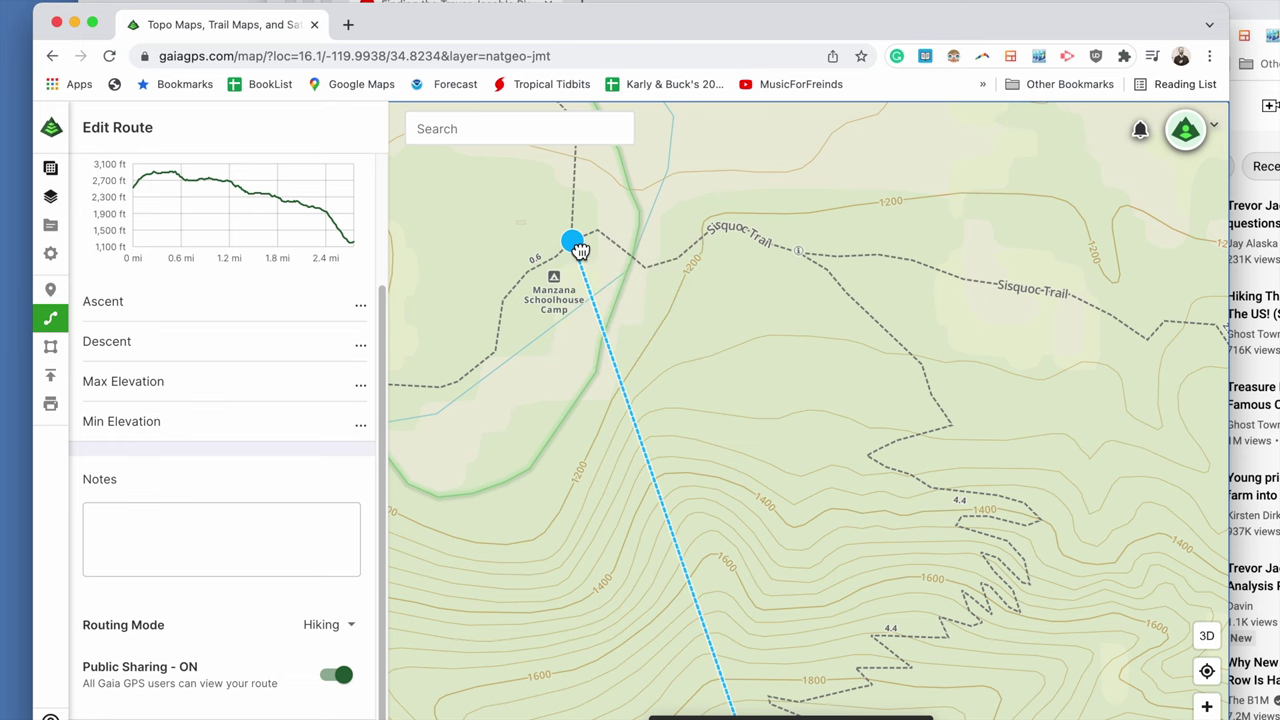
left_click(576, 243)
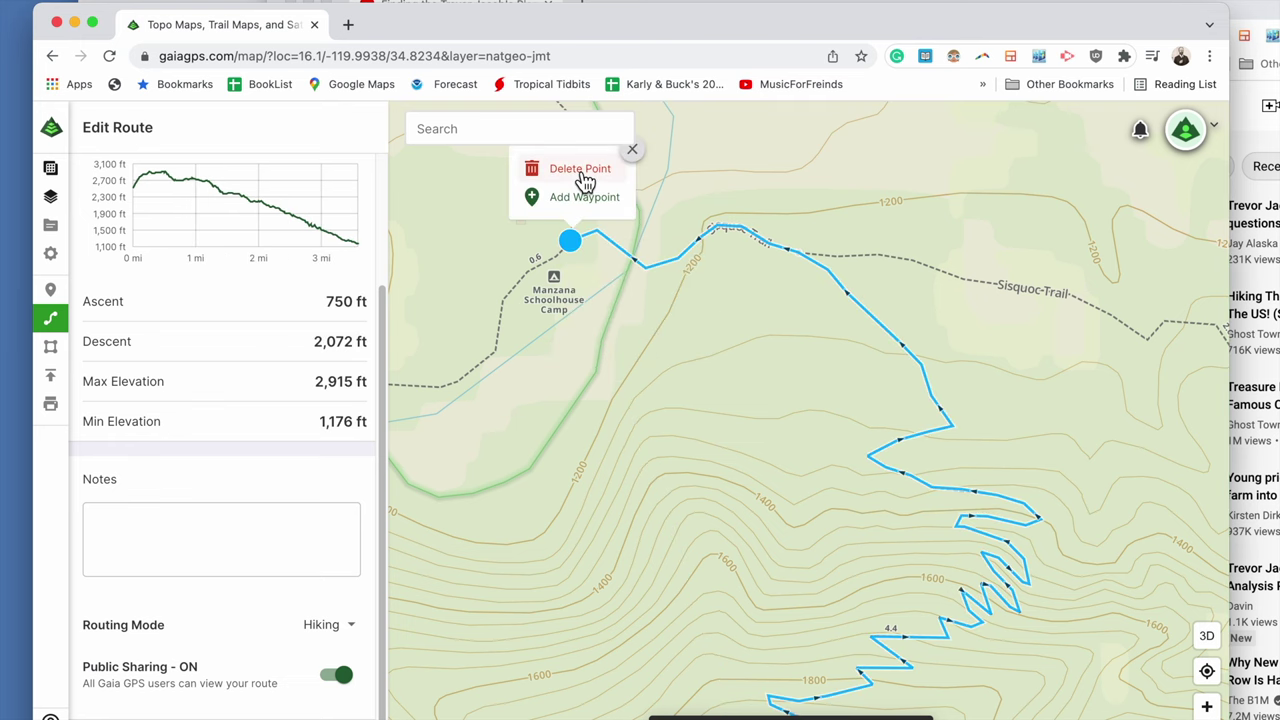
scroll(490, 316, "down", 2)
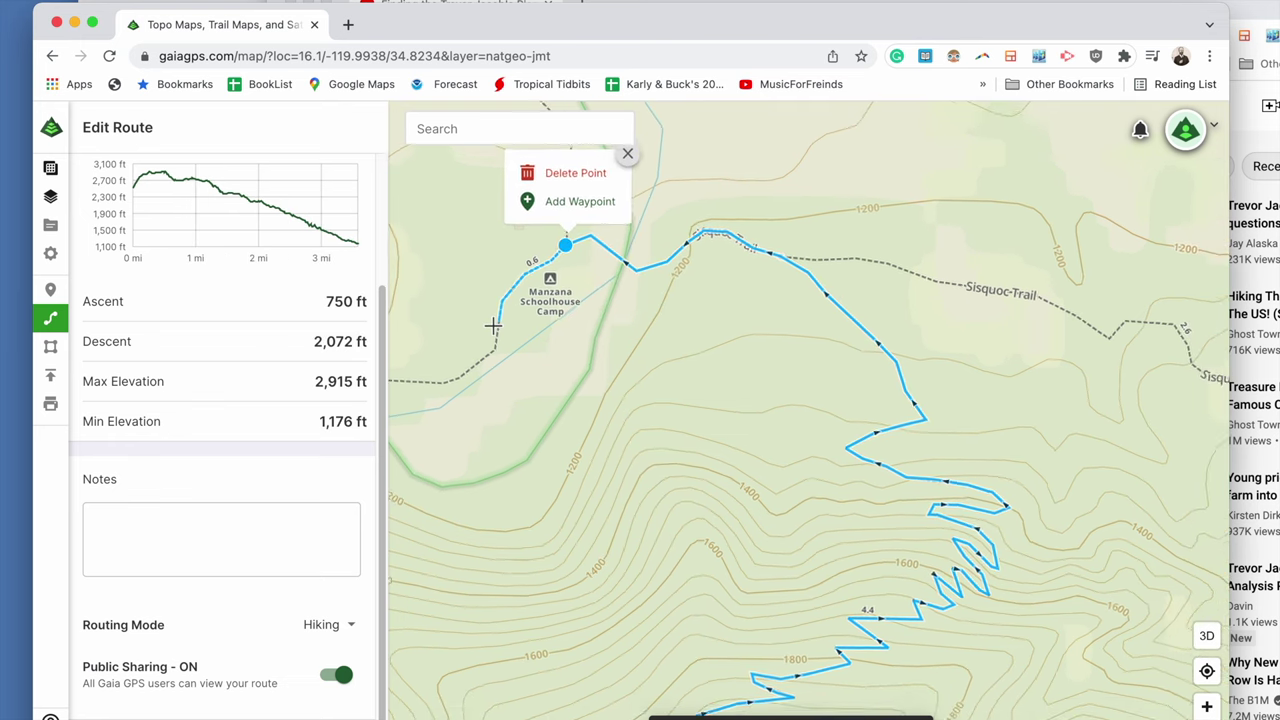
scroll(252, 380, "up", 3)
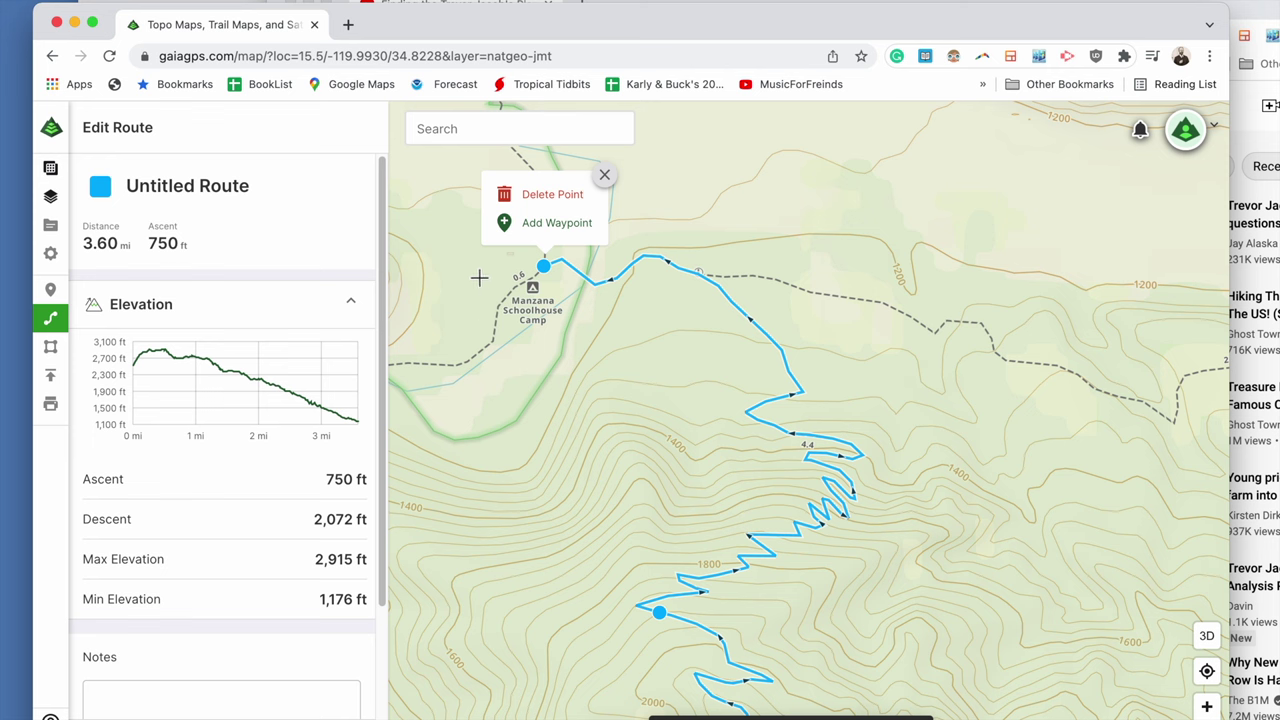
left_click(604, 177)
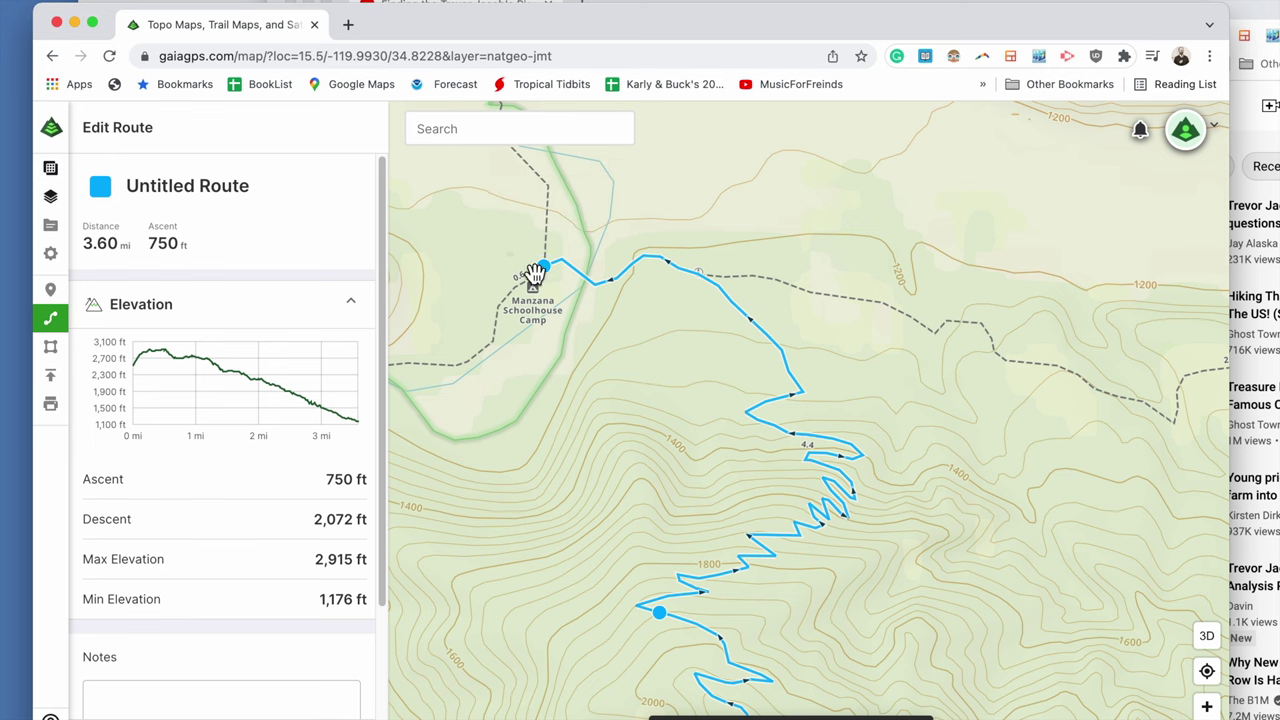
scroll(535, 280, "down", 2)
scroll(528, 290, "down", 4)
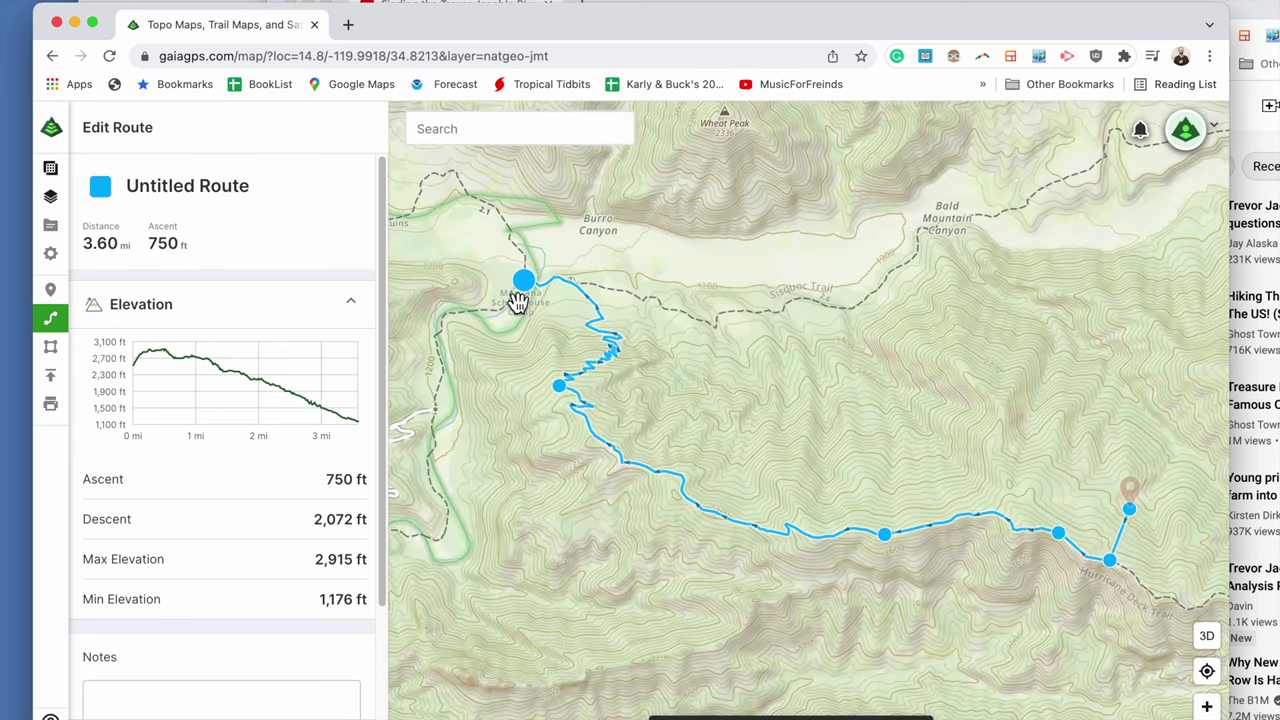
scroll(517, 300, "down", 2)
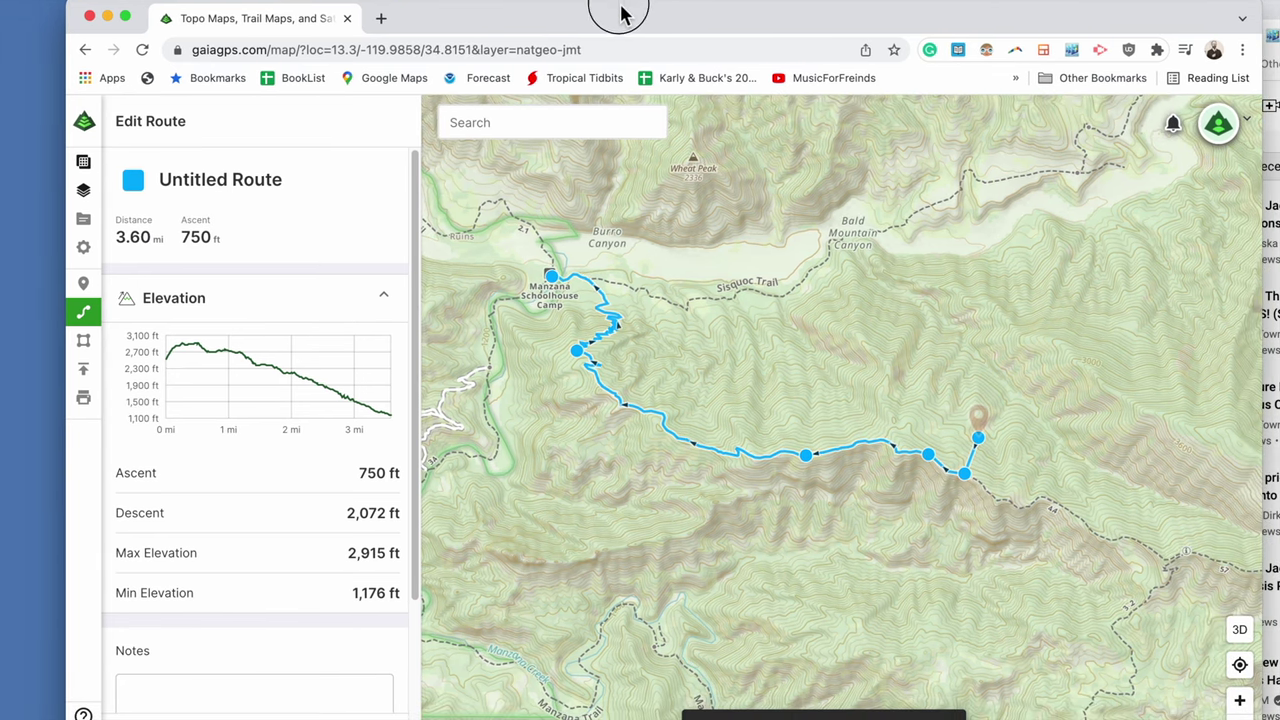
scroll(526, 255, "down", 2)
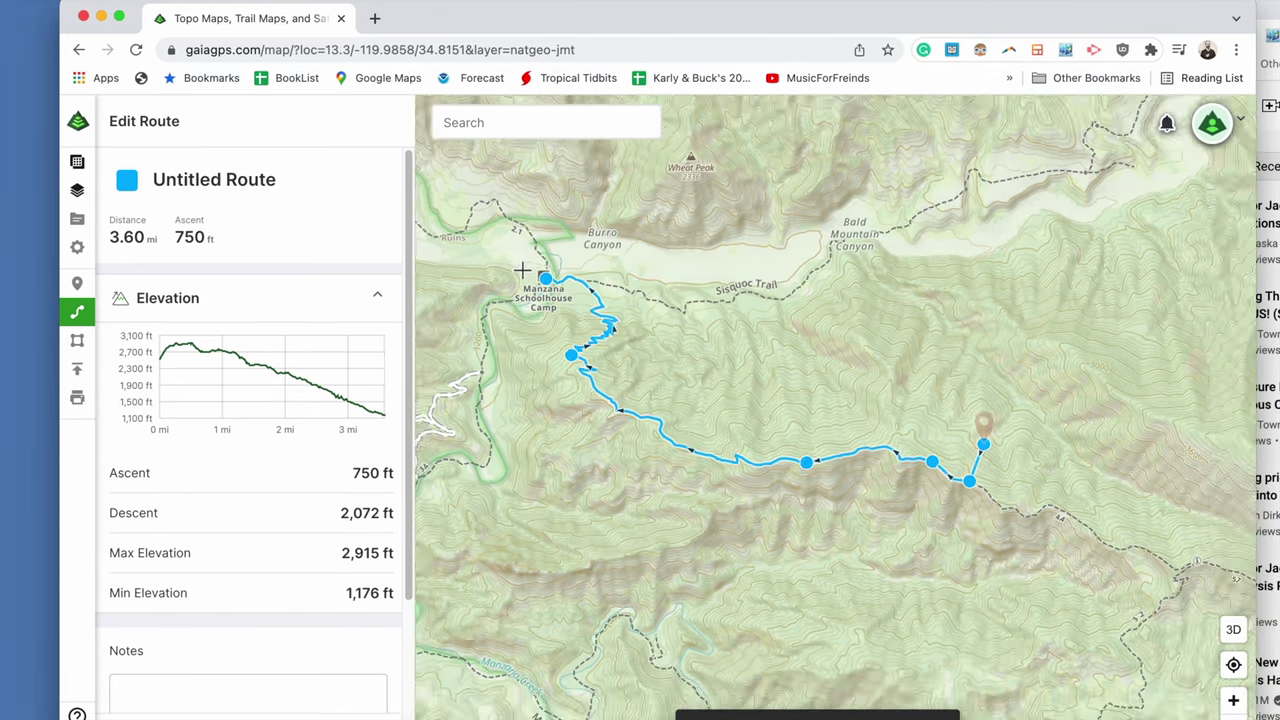
left_click(448, 232)
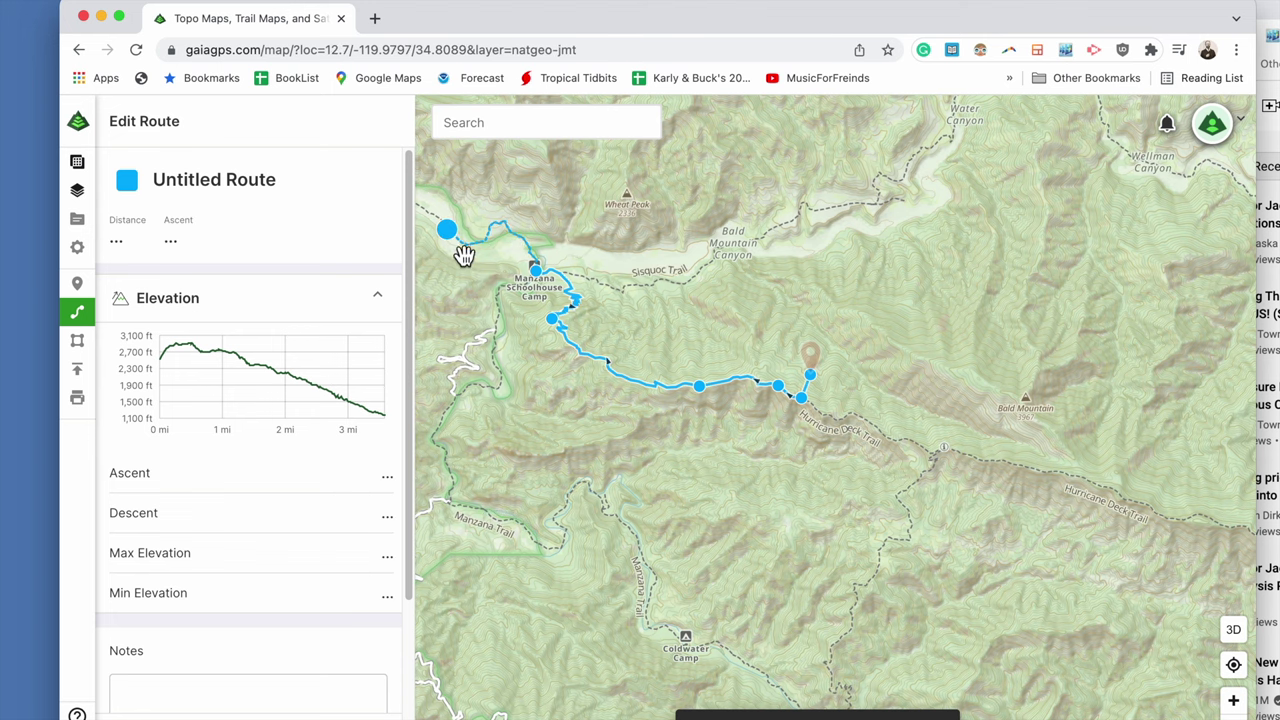
Step: Extend the route's start with a point on the trail at Horse Canyon
left_click_drag(470, 267, 943, 457)
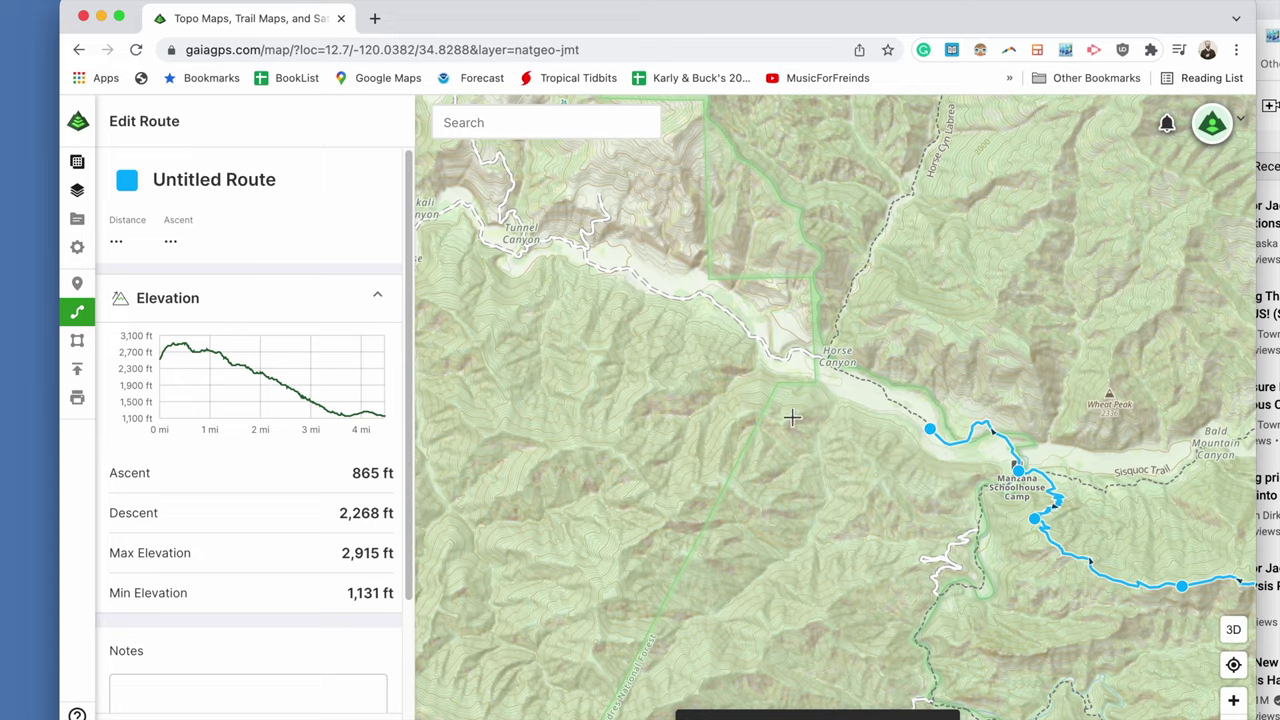
scroll(817, 379, "up", 5)
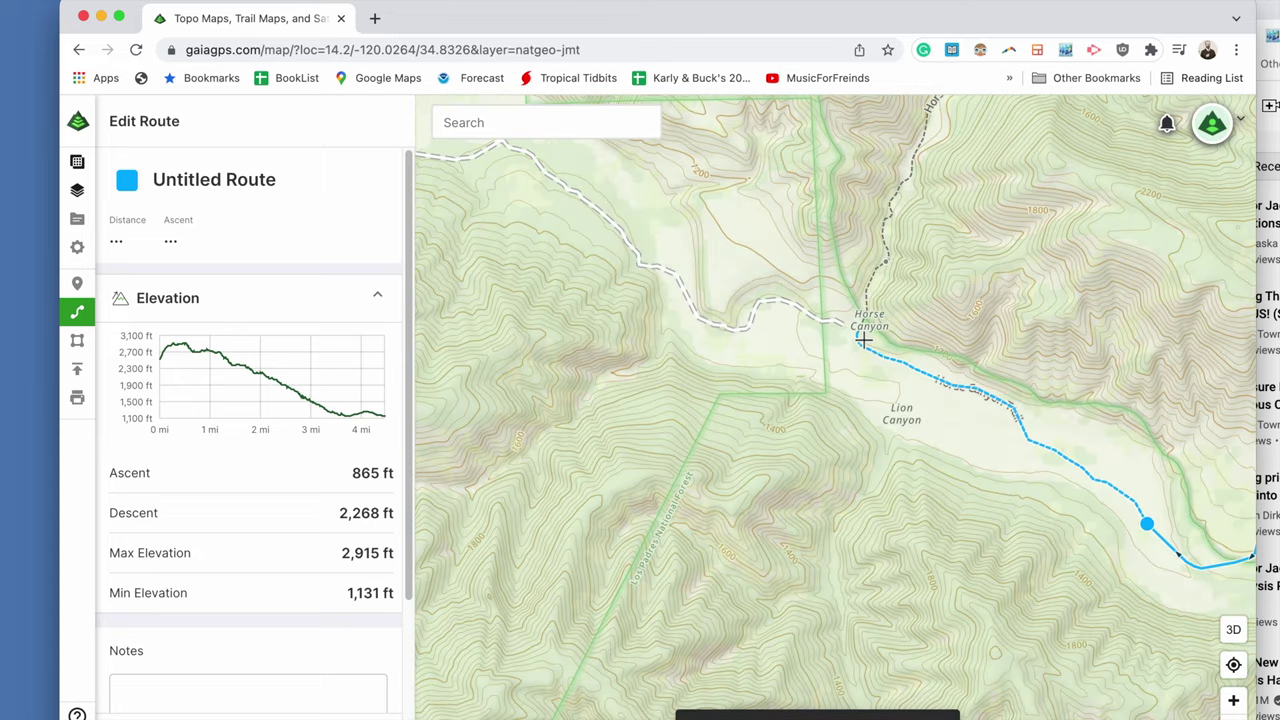
left_click(862, 340)
Step: Zoom out to review the whole 5.48 mi route with 896 ft ascent
scroll(850, 335, "up", 2)
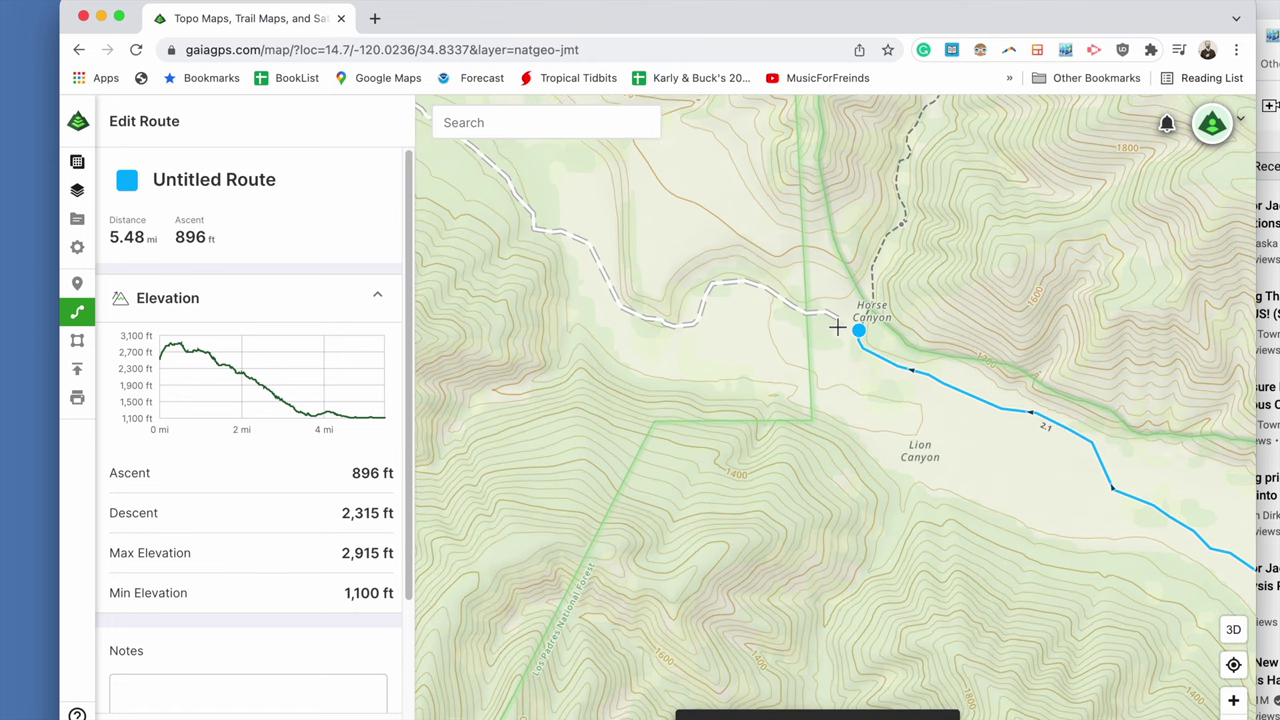
scroll(830, 350, "down", 10)
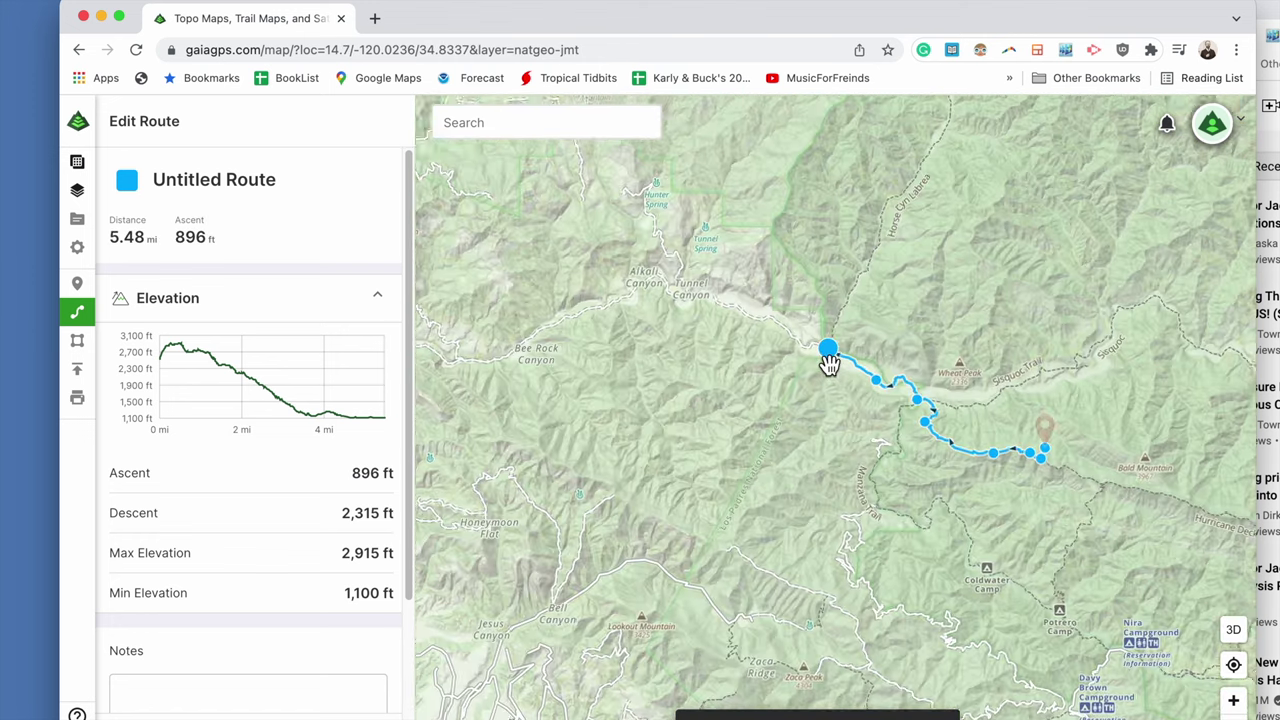
scroll(828, 362, "down", 3)
scroll(828, 362, "up", 4)
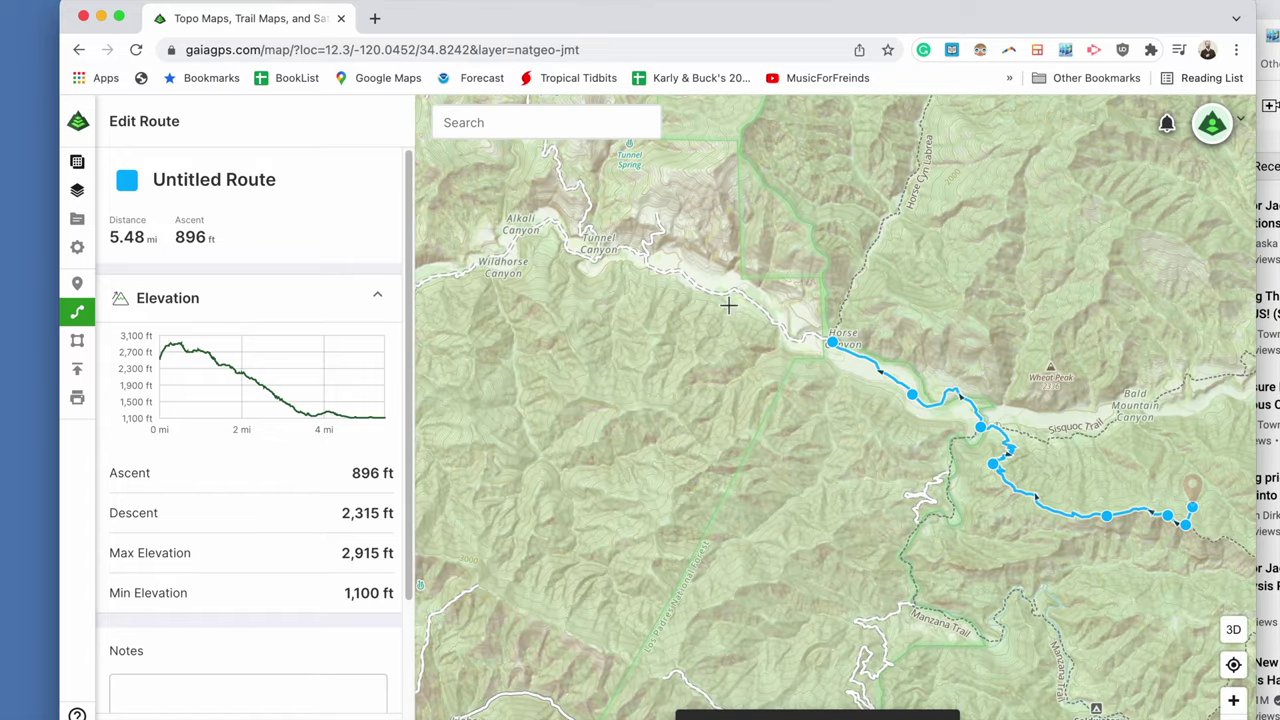
scroll(776, 342, "down", 5)
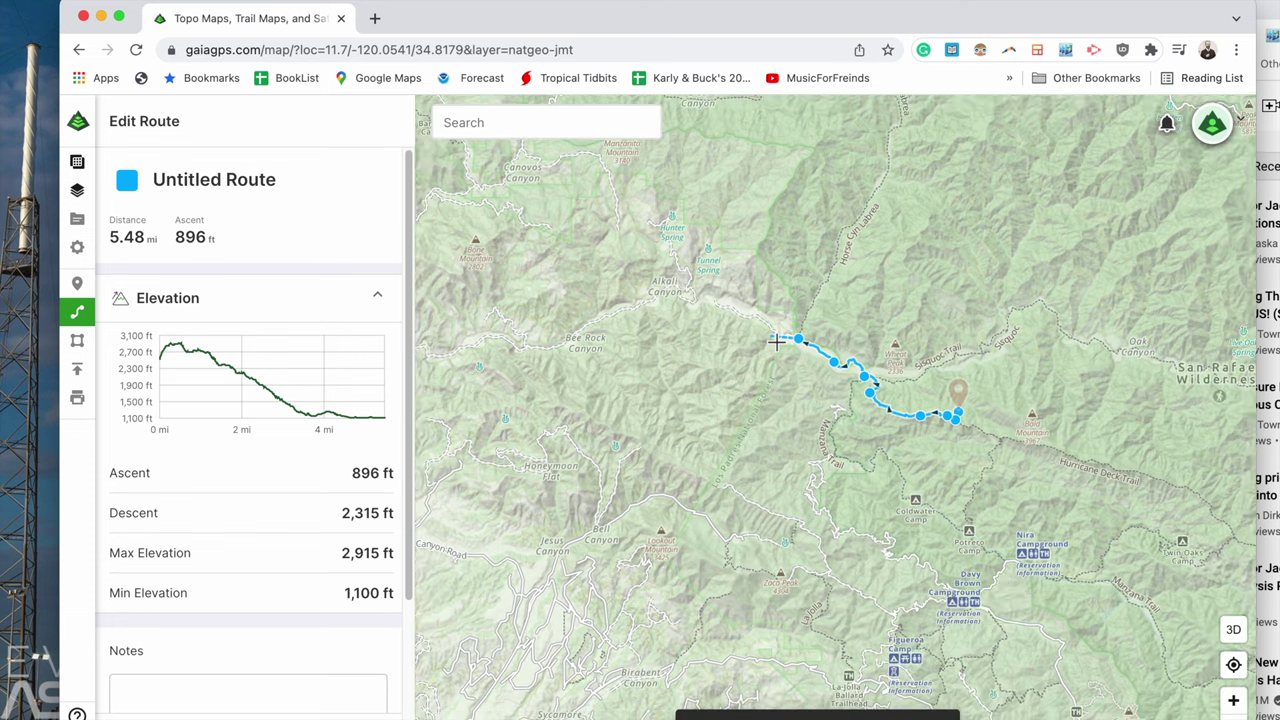
scroll(776, 342, "up", 1)
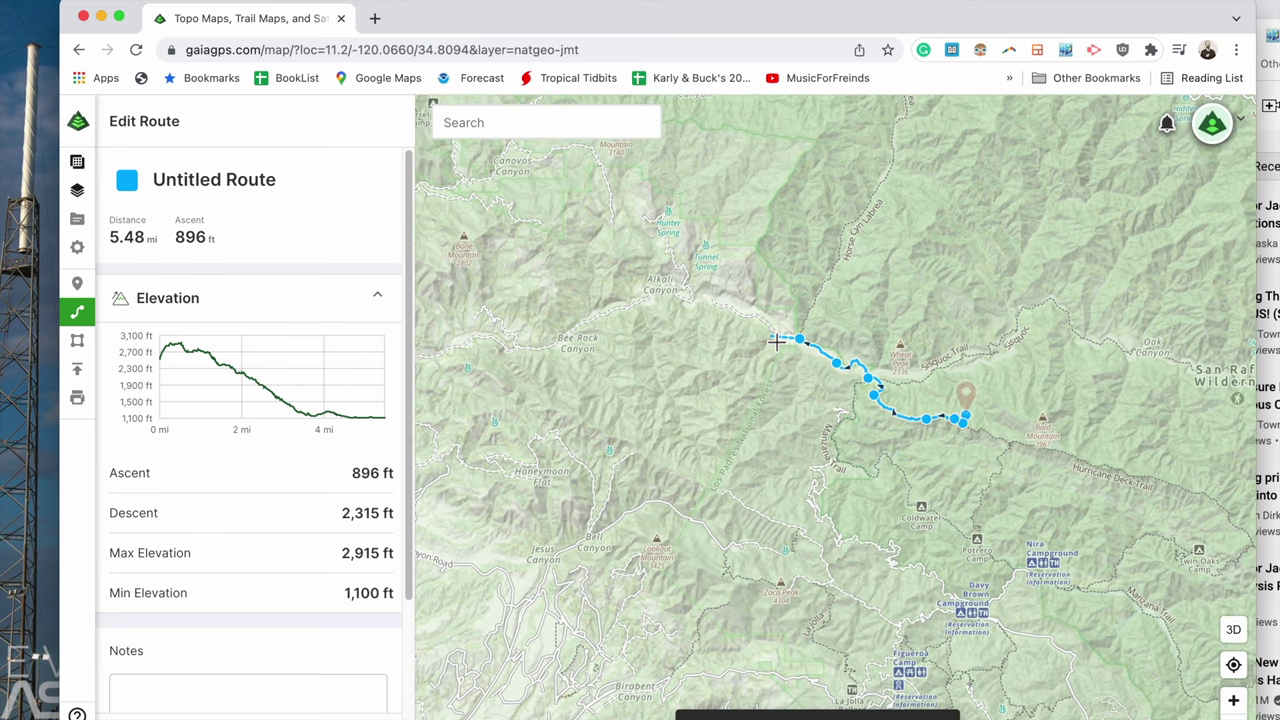
scroll(747, 328, "up", 5)
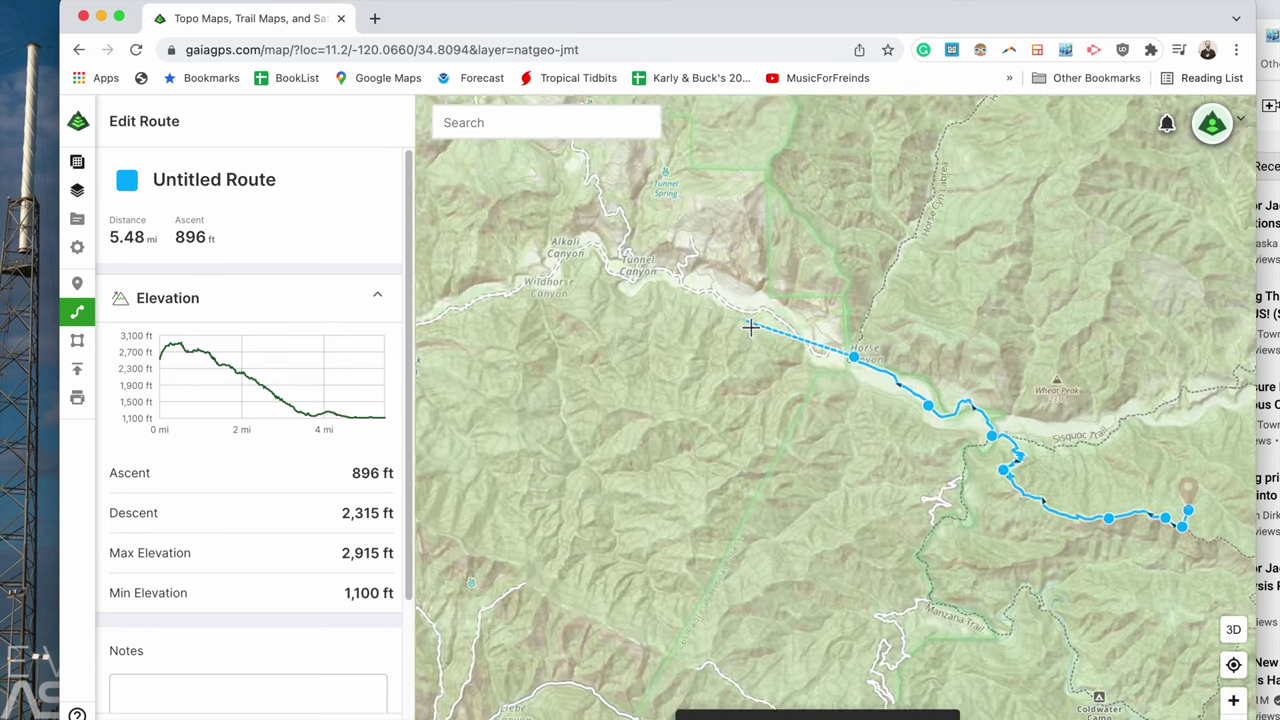
scroll(750, 328, "up", 2)
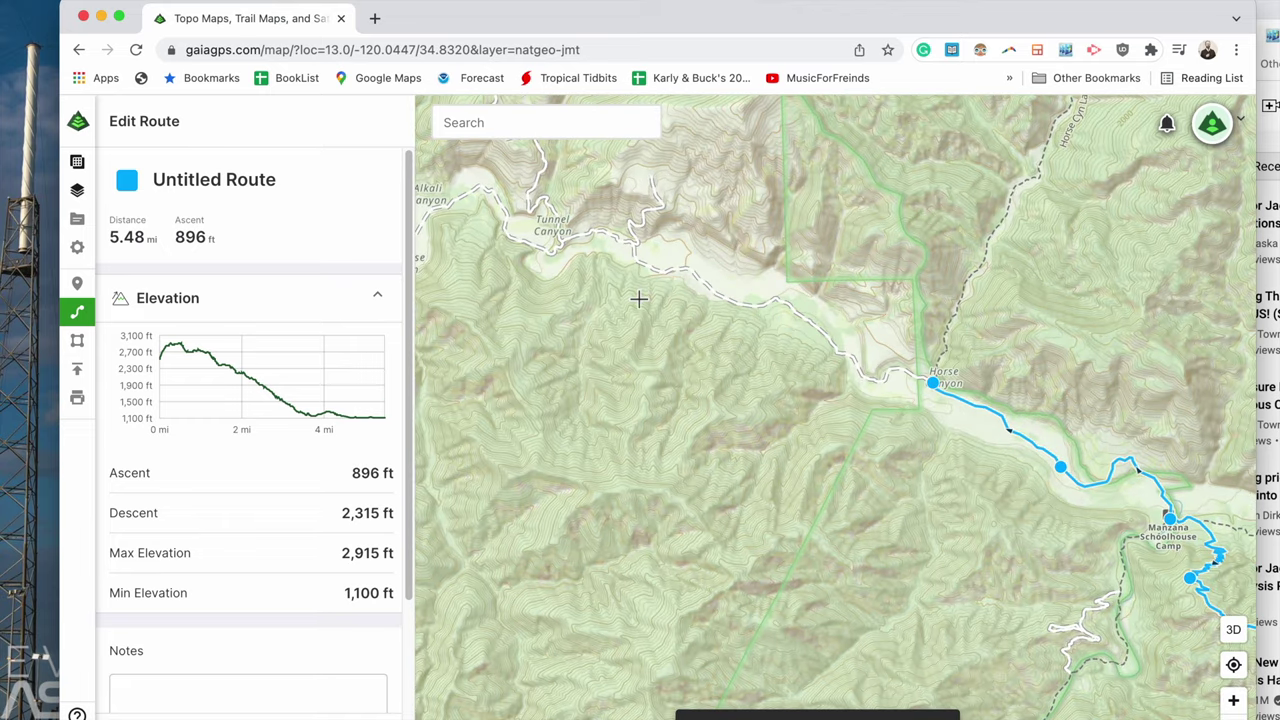
scroll(555, 267, "down", 3)
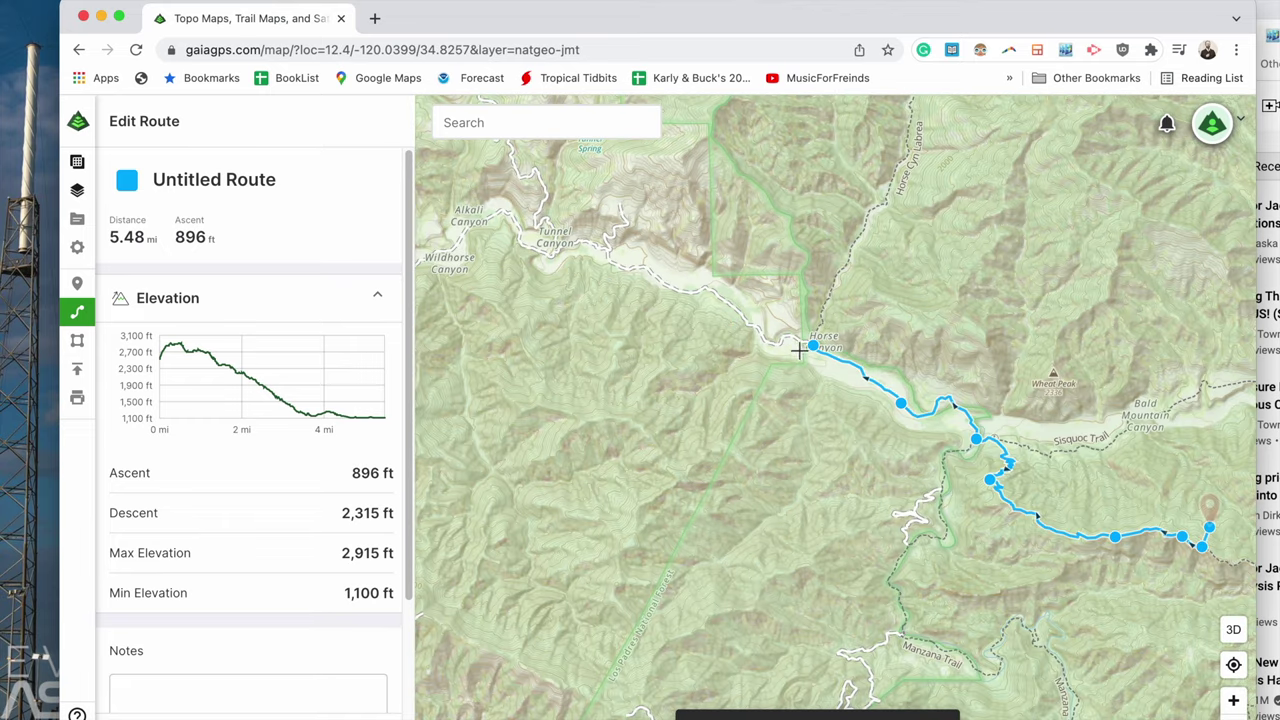
scroll(800, 350, "up", 5)
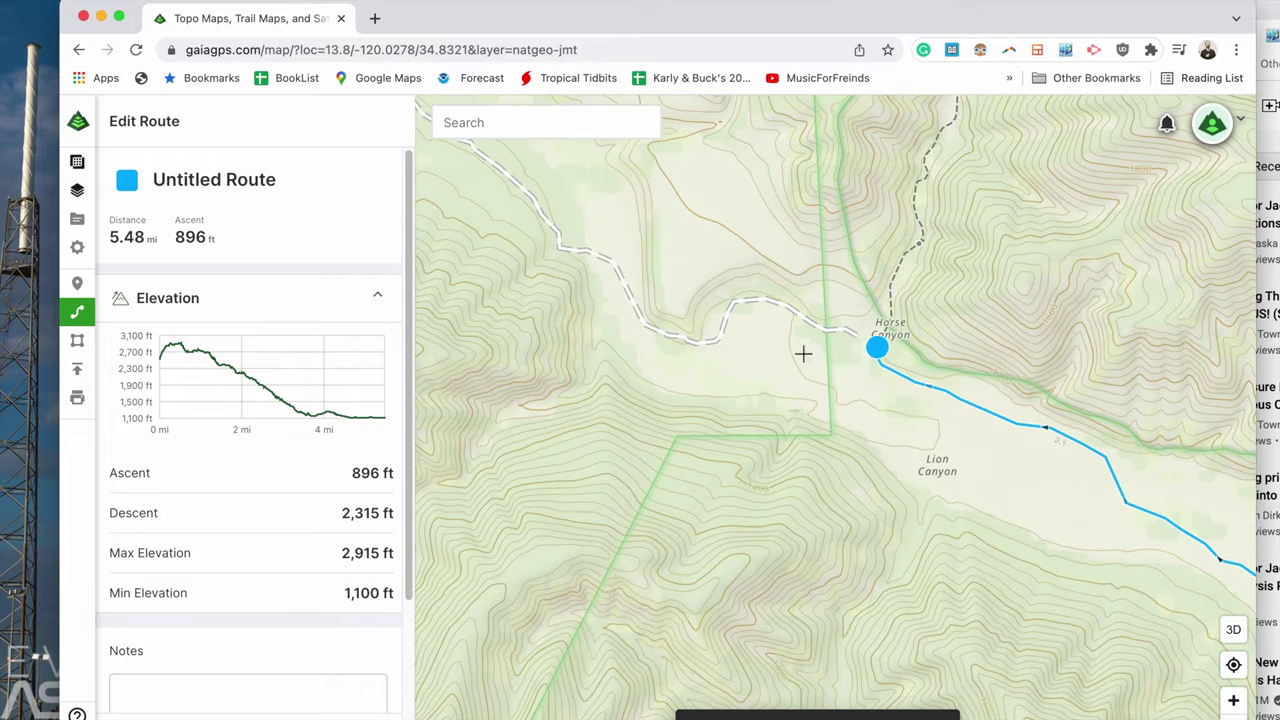
Step: Add a final point at Horse Canyon and save the route as 'Foot Path to Trevor Jacob's Plane Crash - Exact Location'
left_click(860, 338)
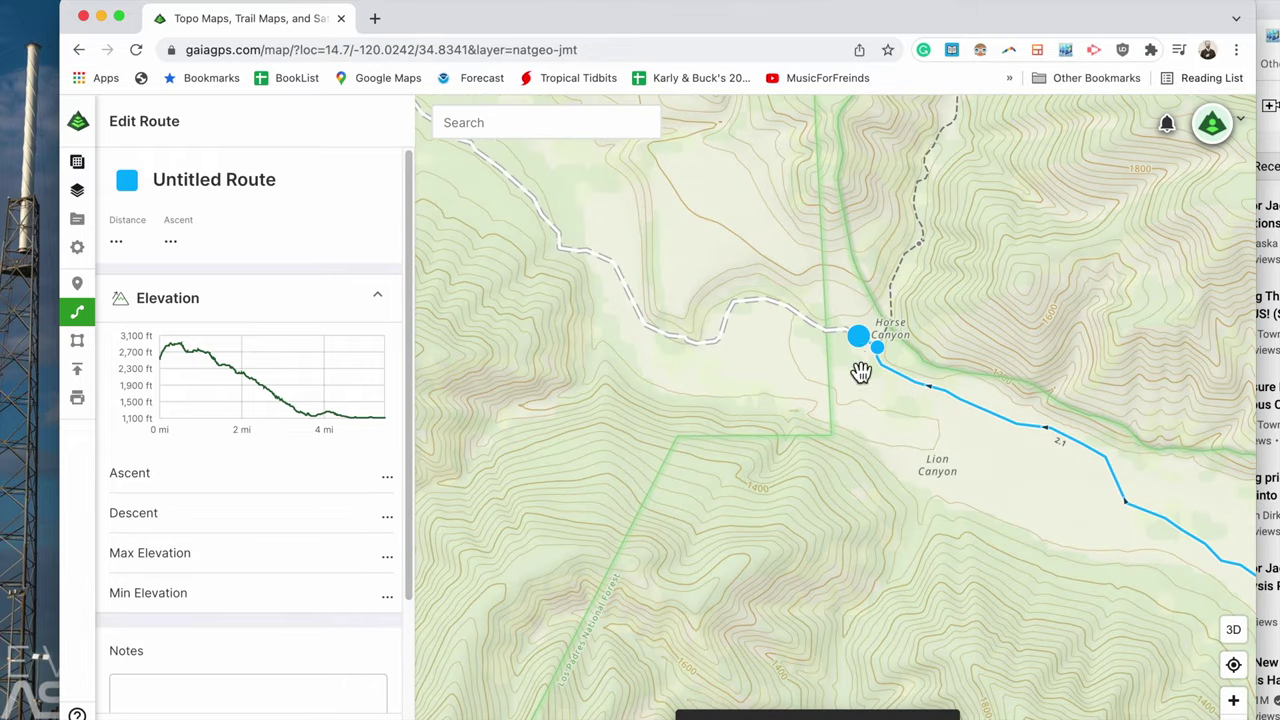
left_click(205, 190)
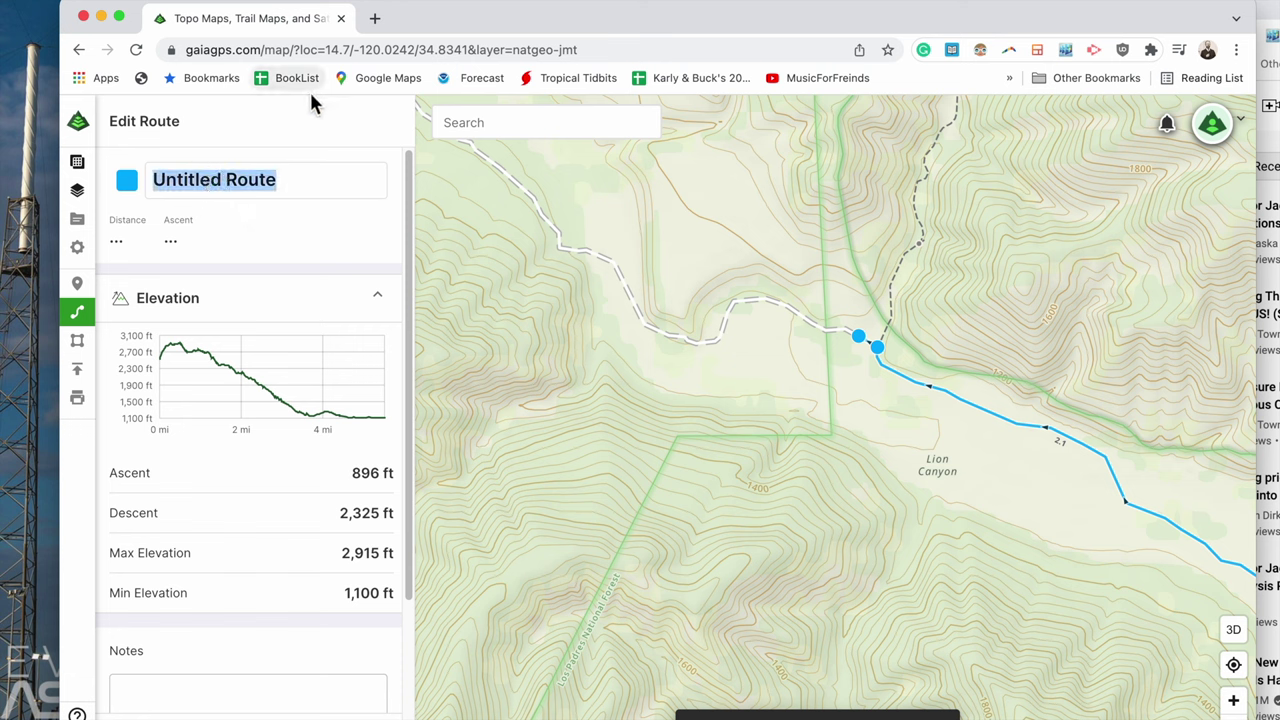
type("Foot")
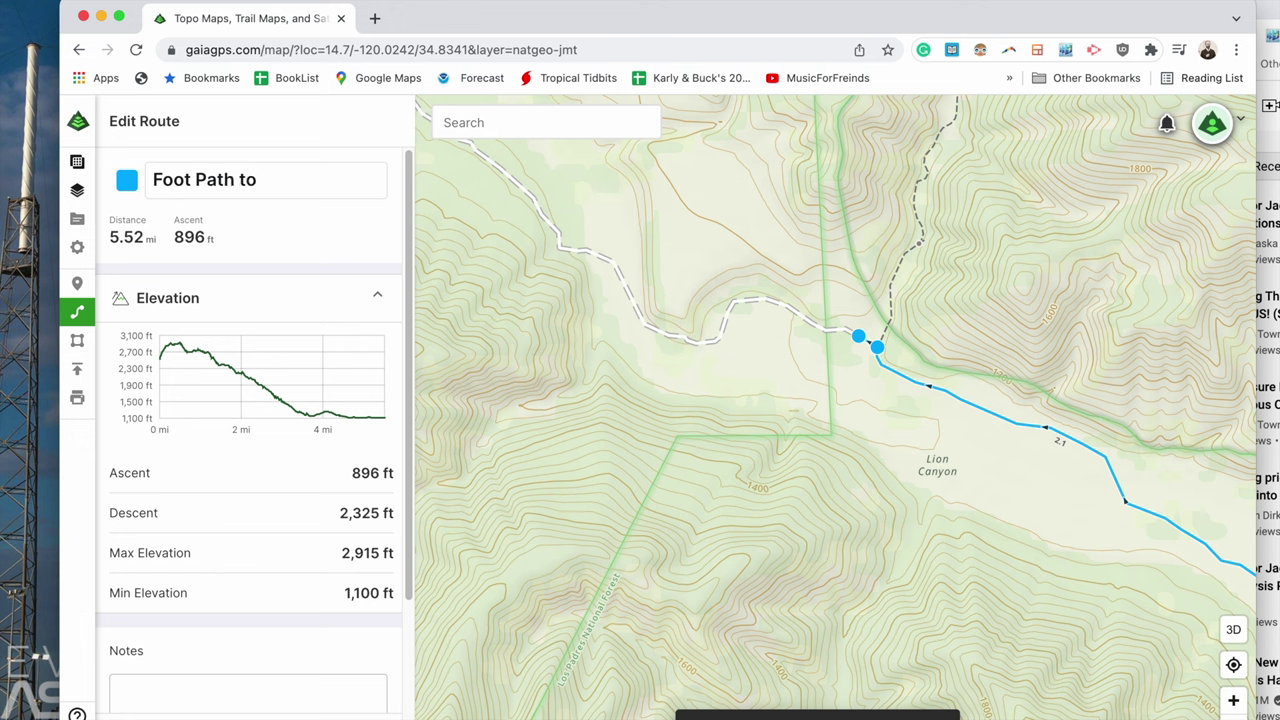
type(" Path to")
key("ctrl+a")
type("Jacob's Plane Crash - Exact Location")
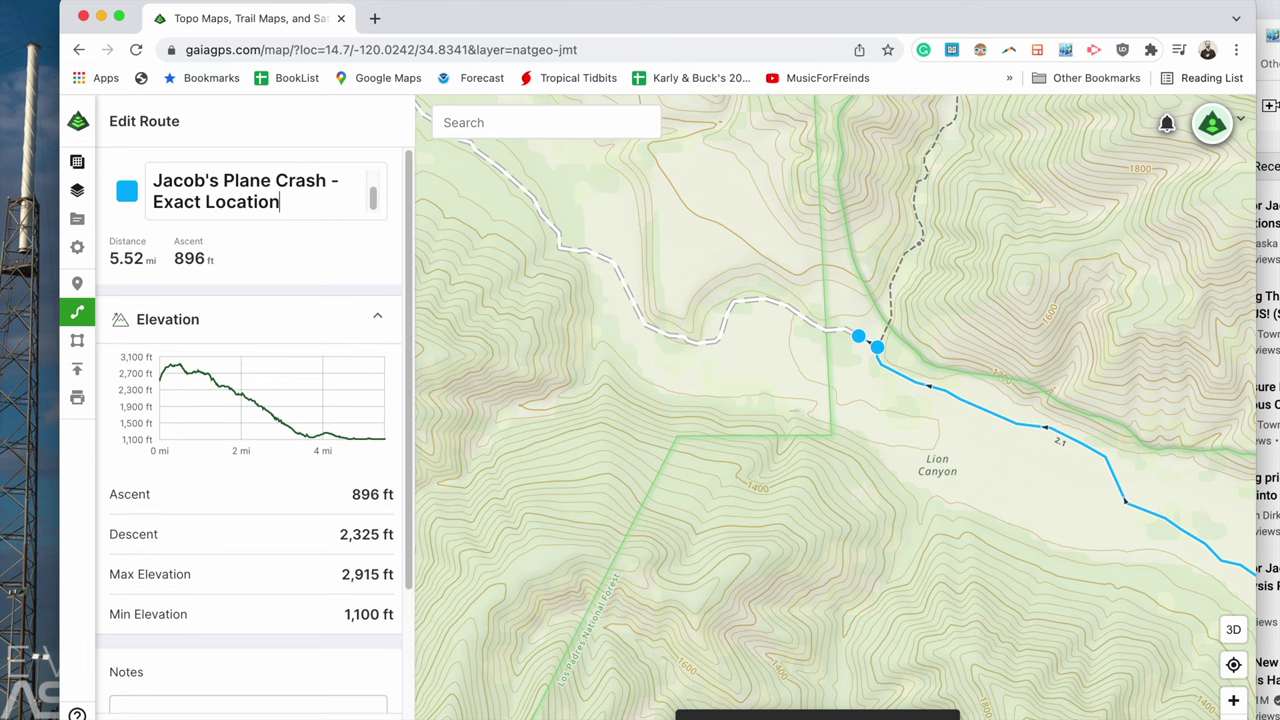
scroll(240, 187, "up", 2)
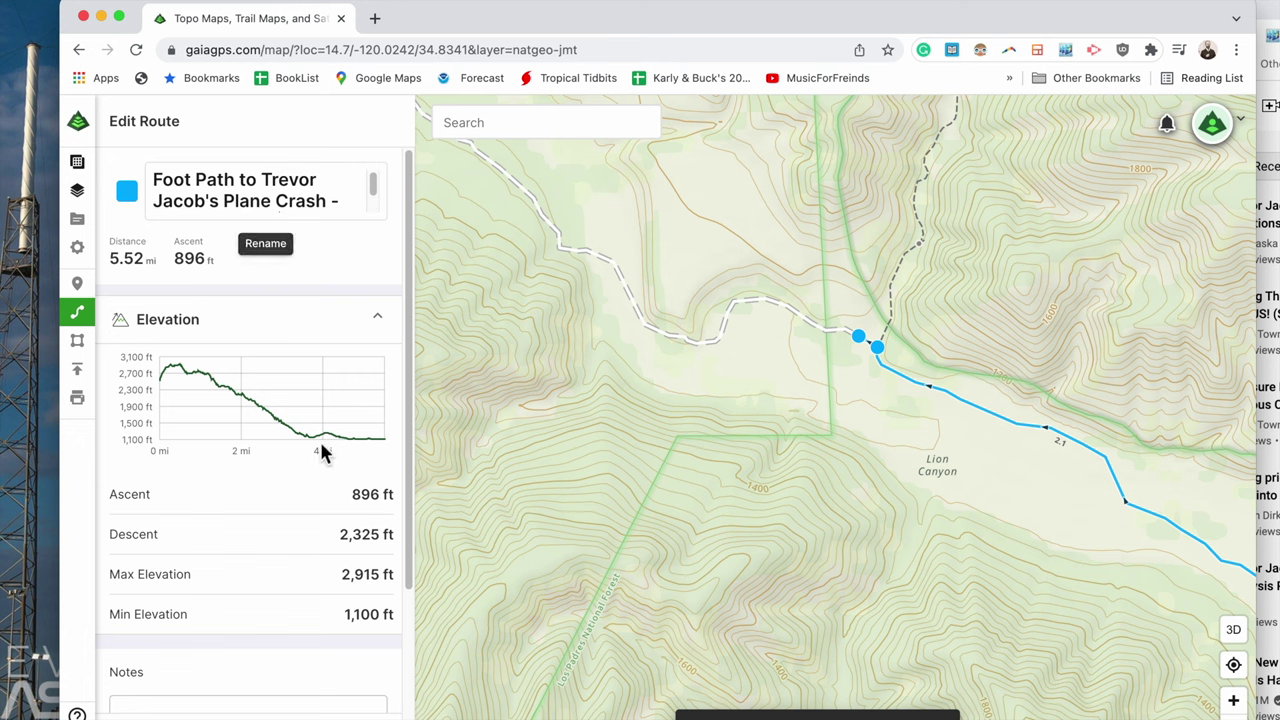
left_click(345, 711)
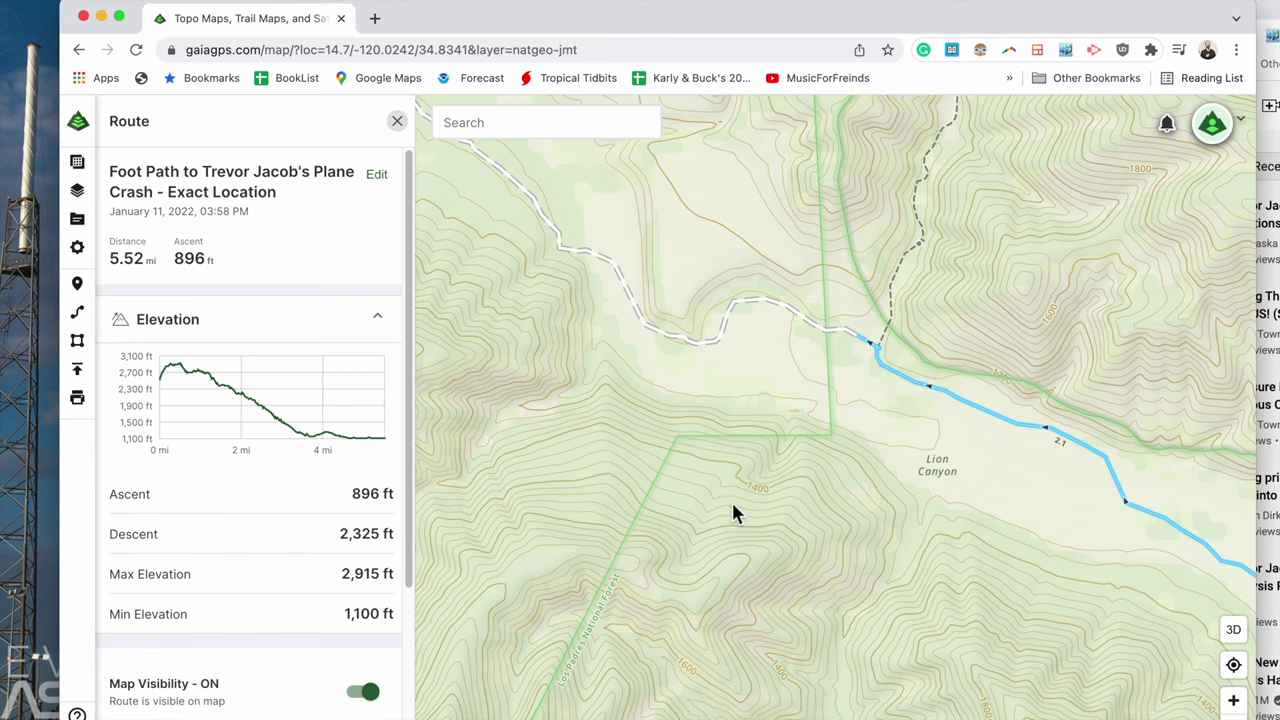
Step: Pan the map west past Round Corral Canyon to Foxen and Kelly Canyons and Tepusquet Peak
scroll(732, 506, "down", 1)
scroll(732, 506, "down", 3)
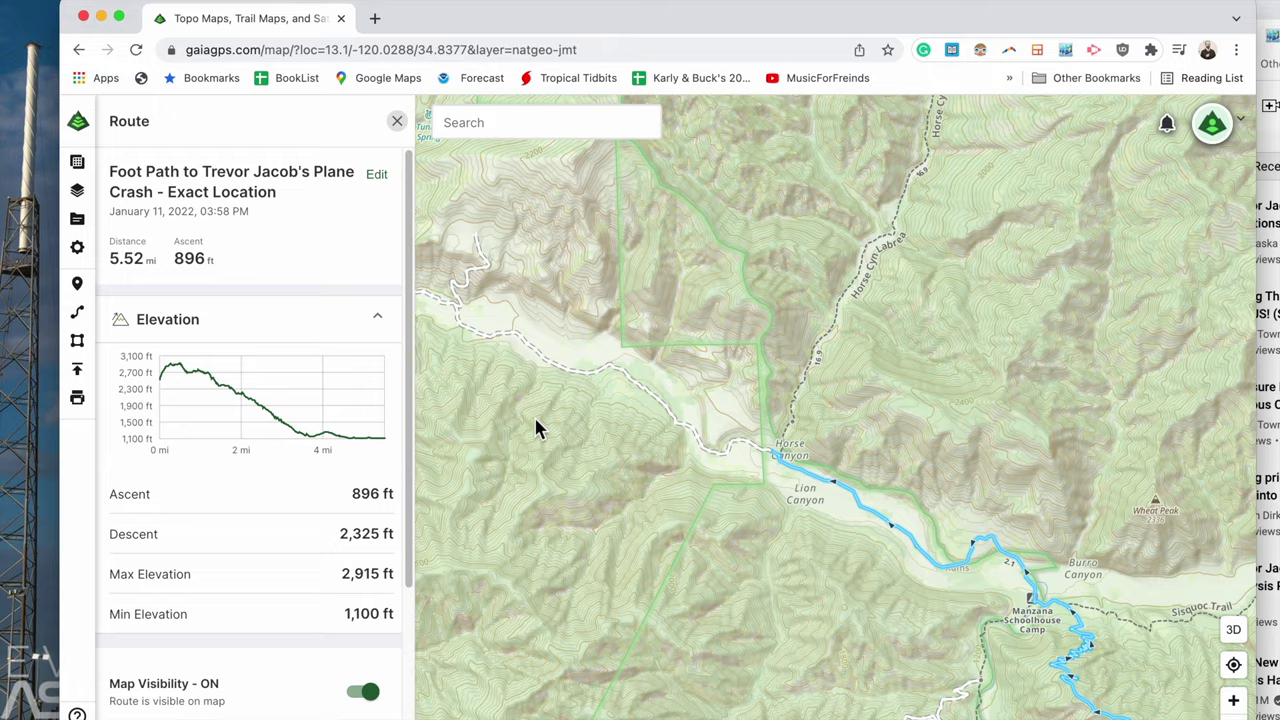
left_click_drag(534, 428, 965, 460)
scroll(940, 470, "down", 2)
left_click_drag(694, 557, 1171, 443)
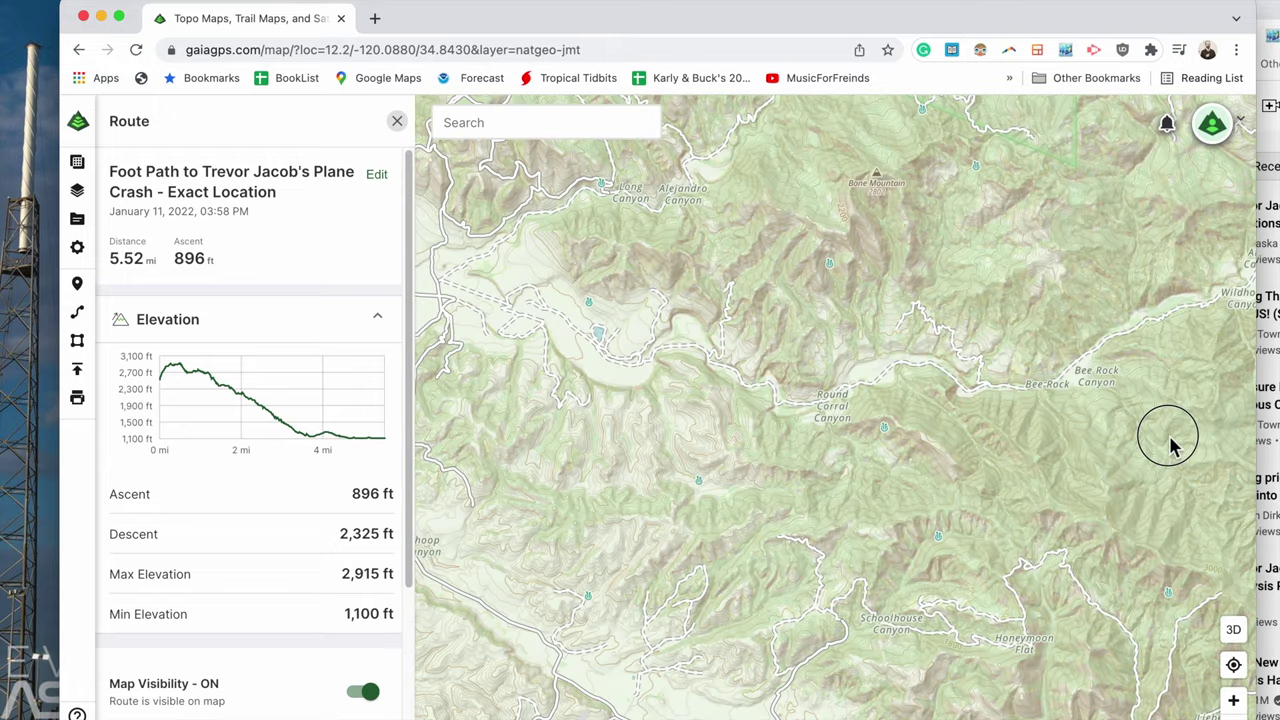
left_click_drag(722, 432, 1080, 474)
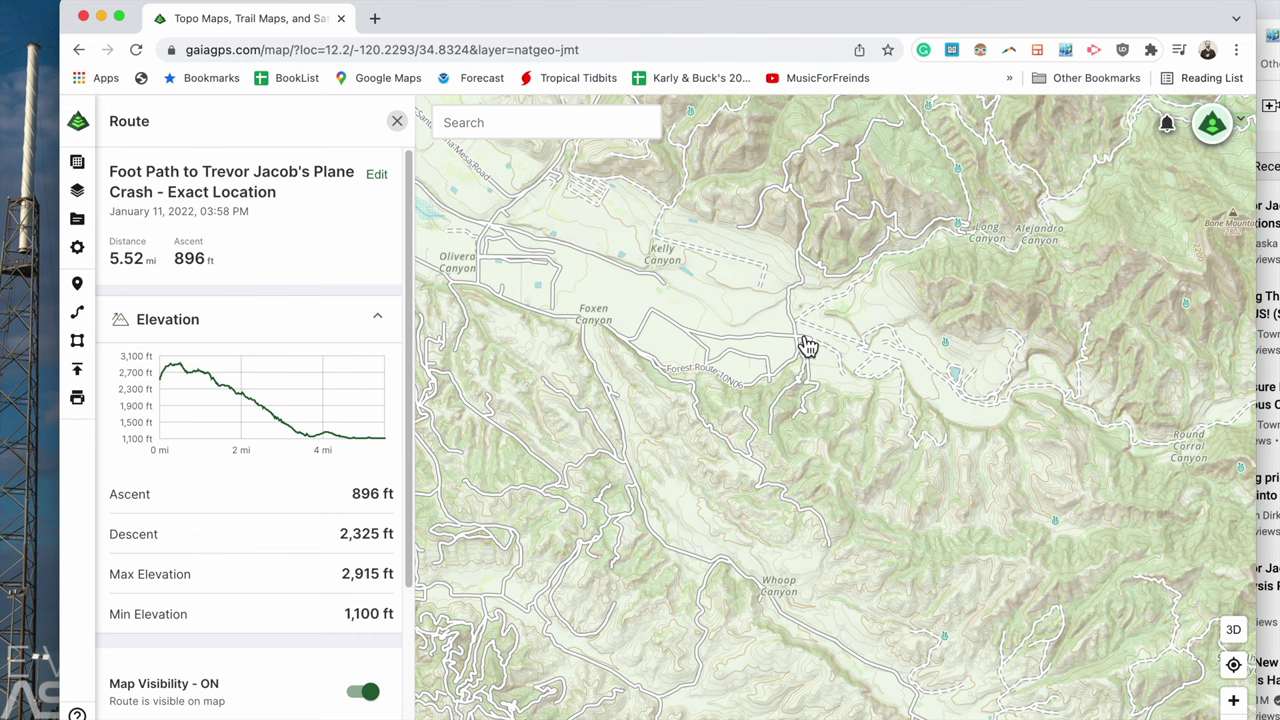
scroll(806, 346, "down", 2)
left_click_drag(800, 336, 1034, 628)
scroll(1034, 628, "down", 2)
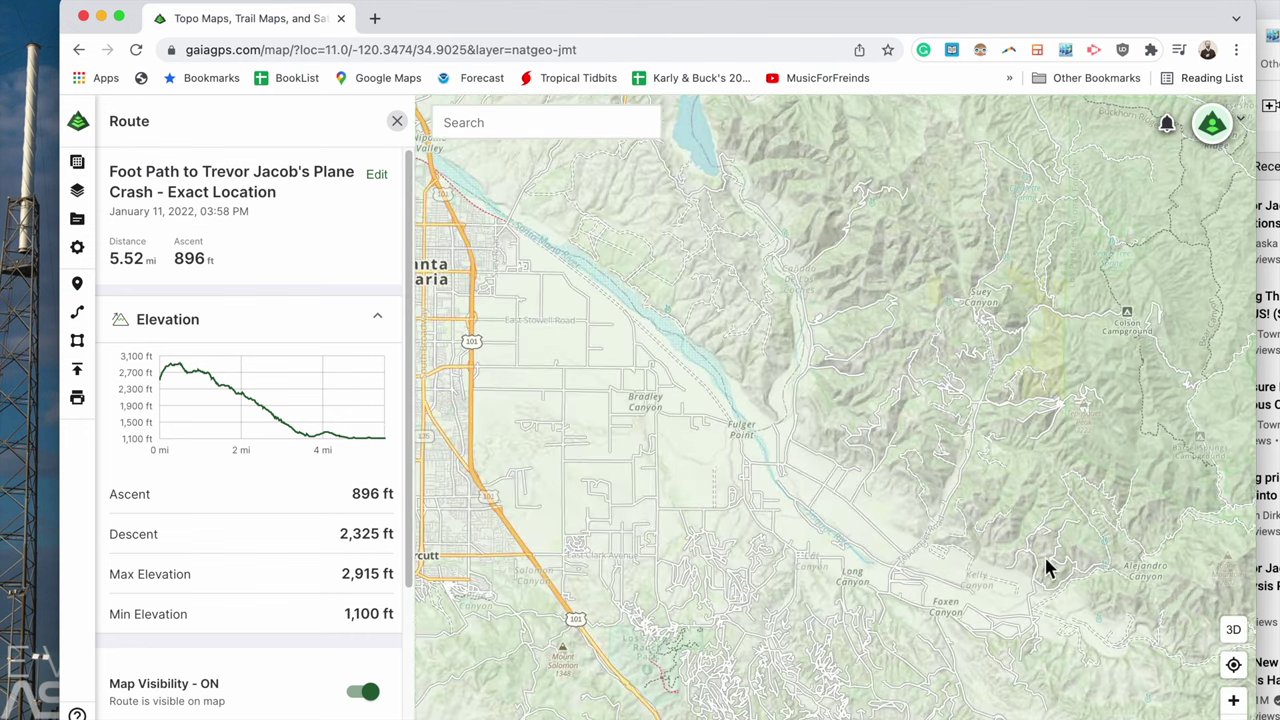
Step: Survey Round Corral and Bee Rock canyons, then return east to the blue route and Wheat Peak
scroll(1045, 622, "up", 3)
scroll(1039, 625, "up", 3)
scroll(743, 363, "up", 2)
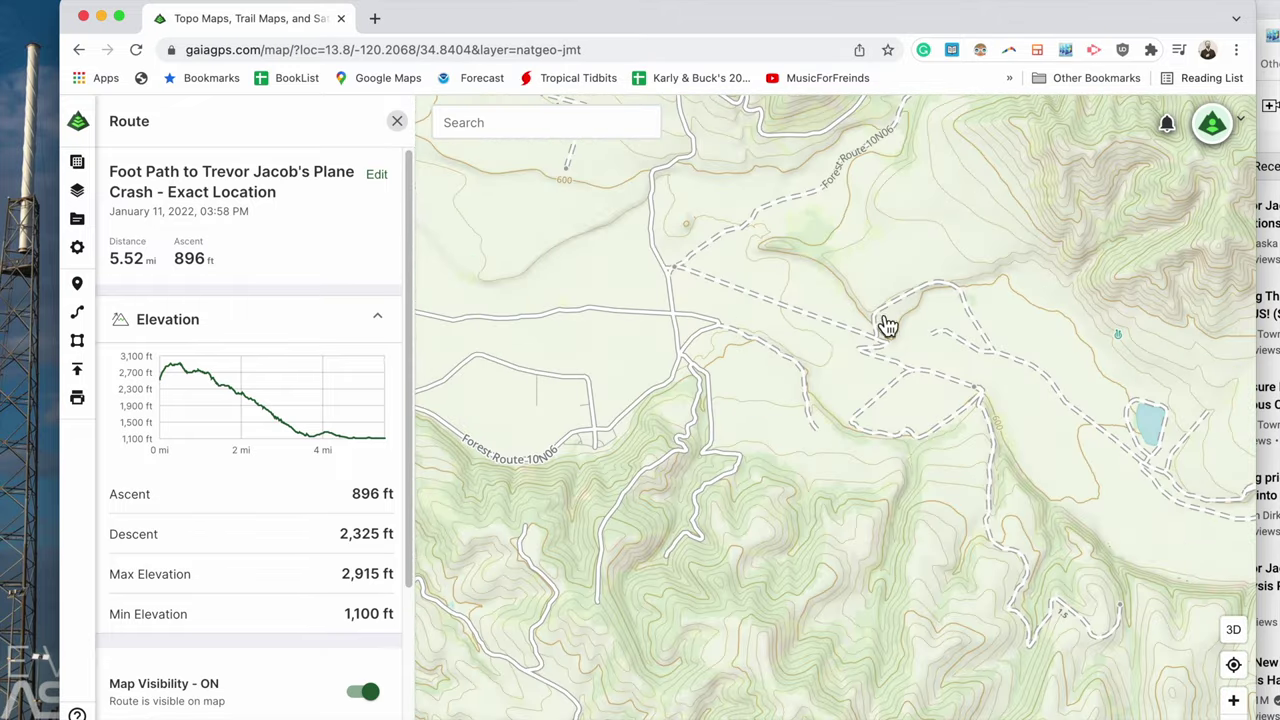
scroll(847, 368, "down", 2)
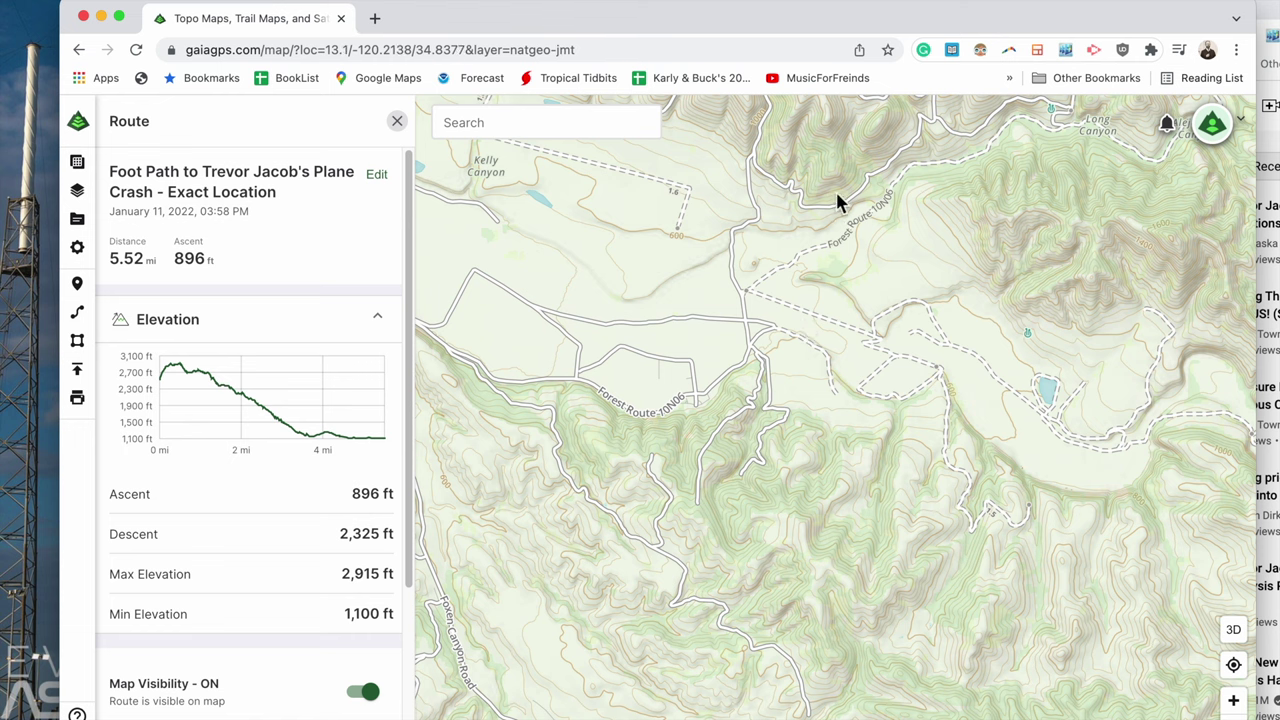
scroll(775, 360, "down", 2)
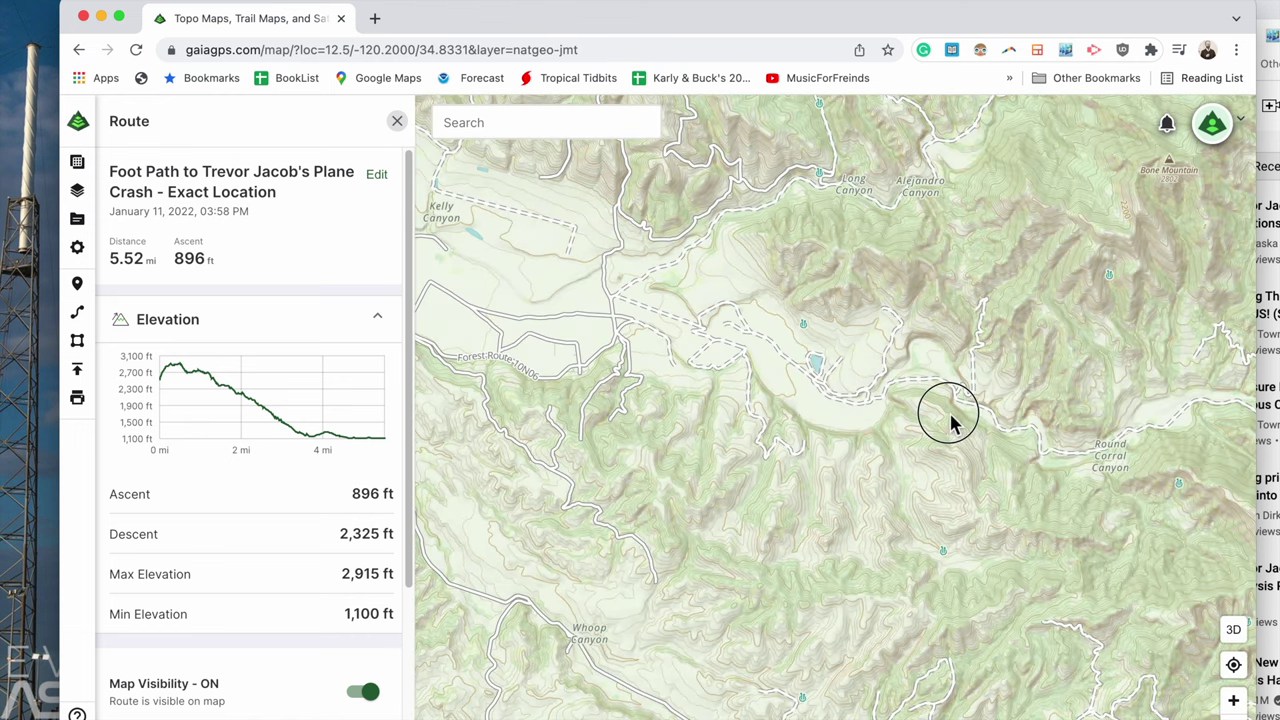
left_click_drag(951, 414, 546, 395)
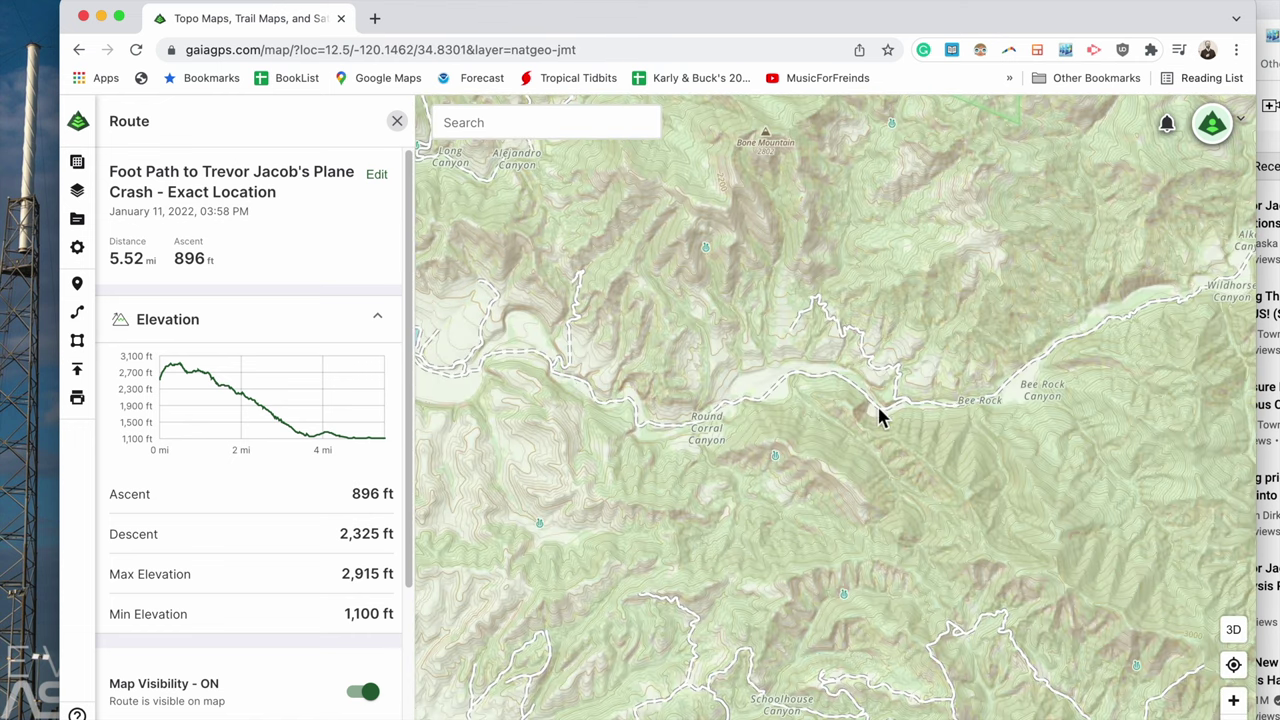
left_click_drag(877, 414, 457, 400)
left_click_drag(843, 334, 823, 289)
scroll(997, 263, "down", 2)
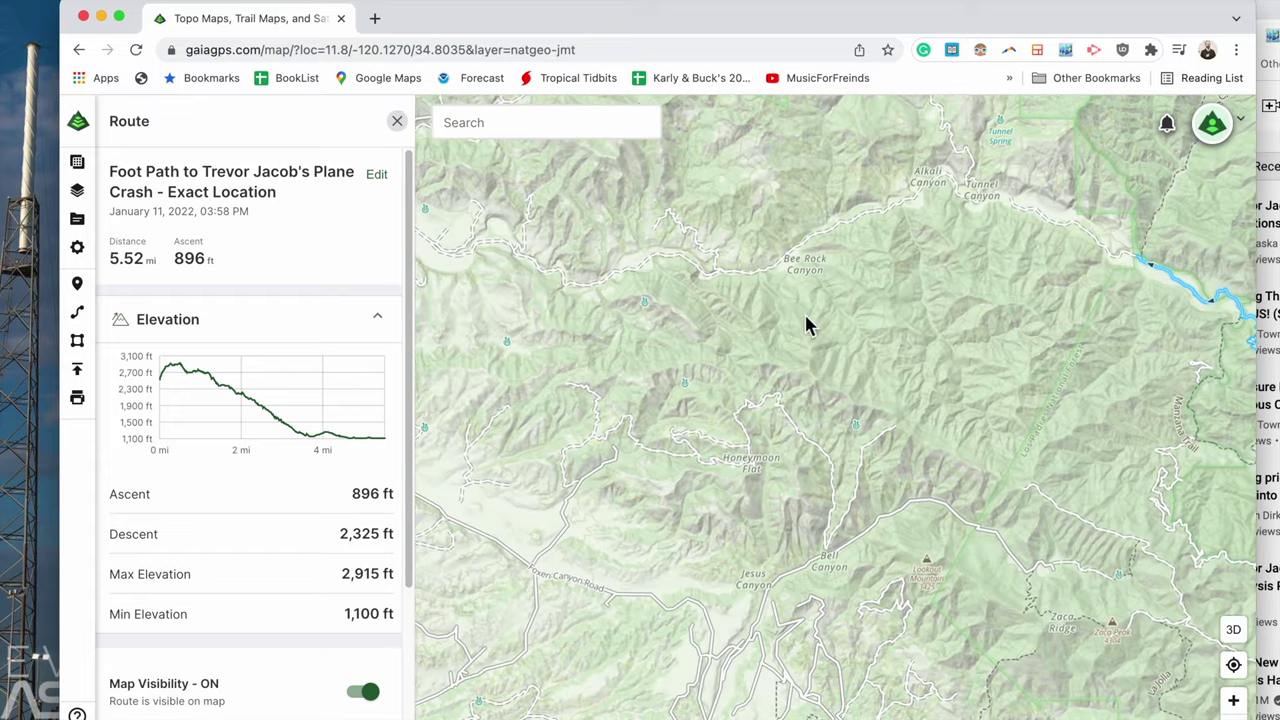
left_click_drag(863, 283, 1031, 323)
left_click_drag(720, 352, 755, 357)
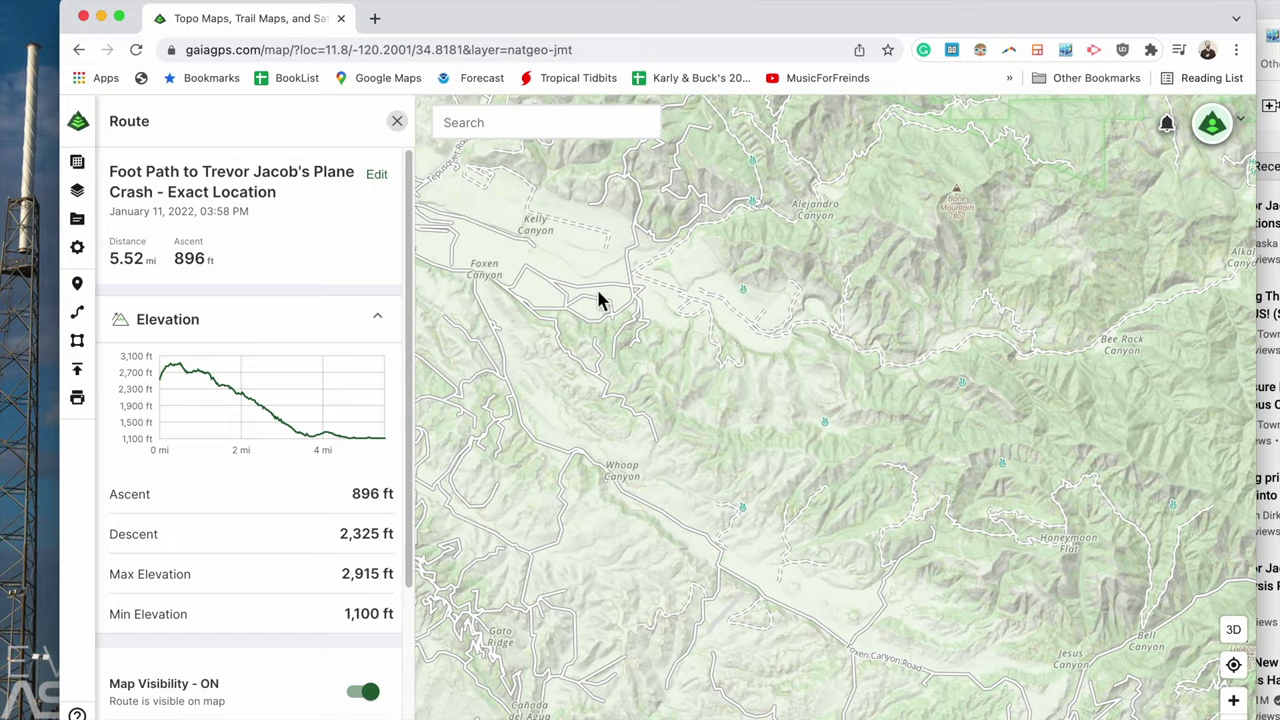
Step: Move Chrome aside and bring Google Earth's 34.814892 N, 119.961214 W crash placemark to the front
mouse_move(477, 30)
left_mouse_down()
mouse_move(491, 77)
mouse_move(470, 48)
left_mouse_up()
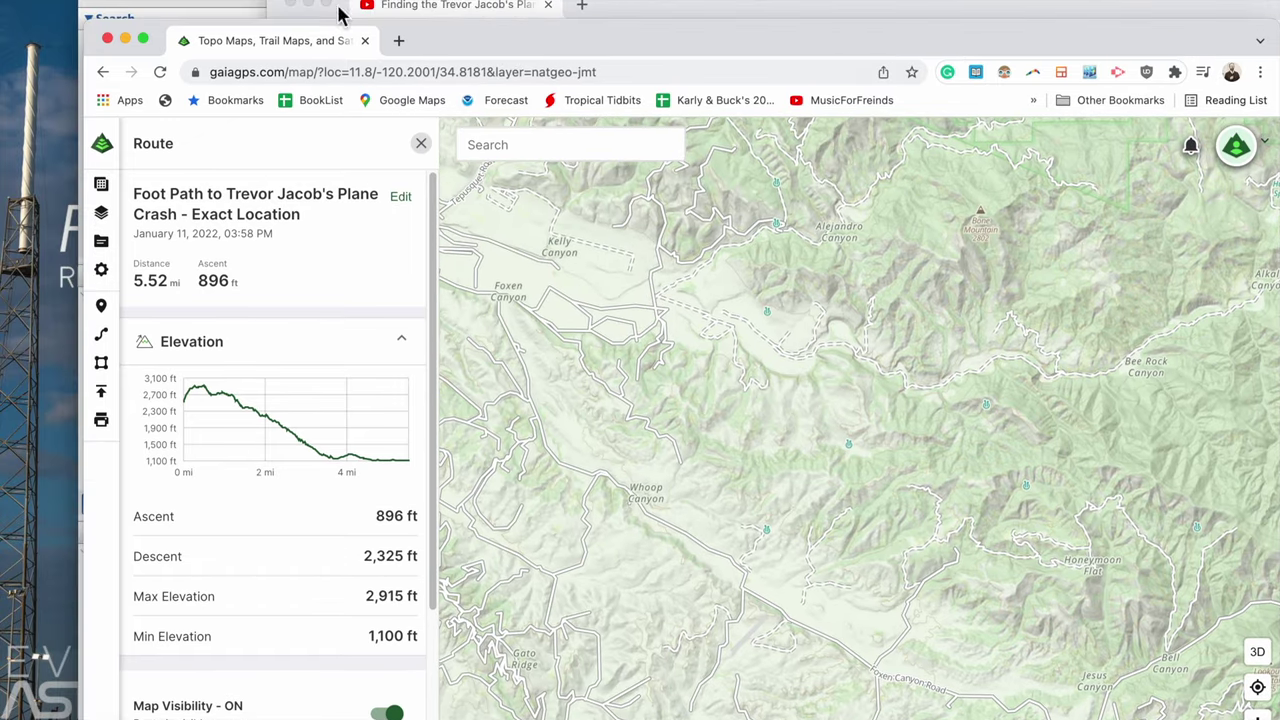
left_click(203, 5)
scroll(443, 424, "up", 5)
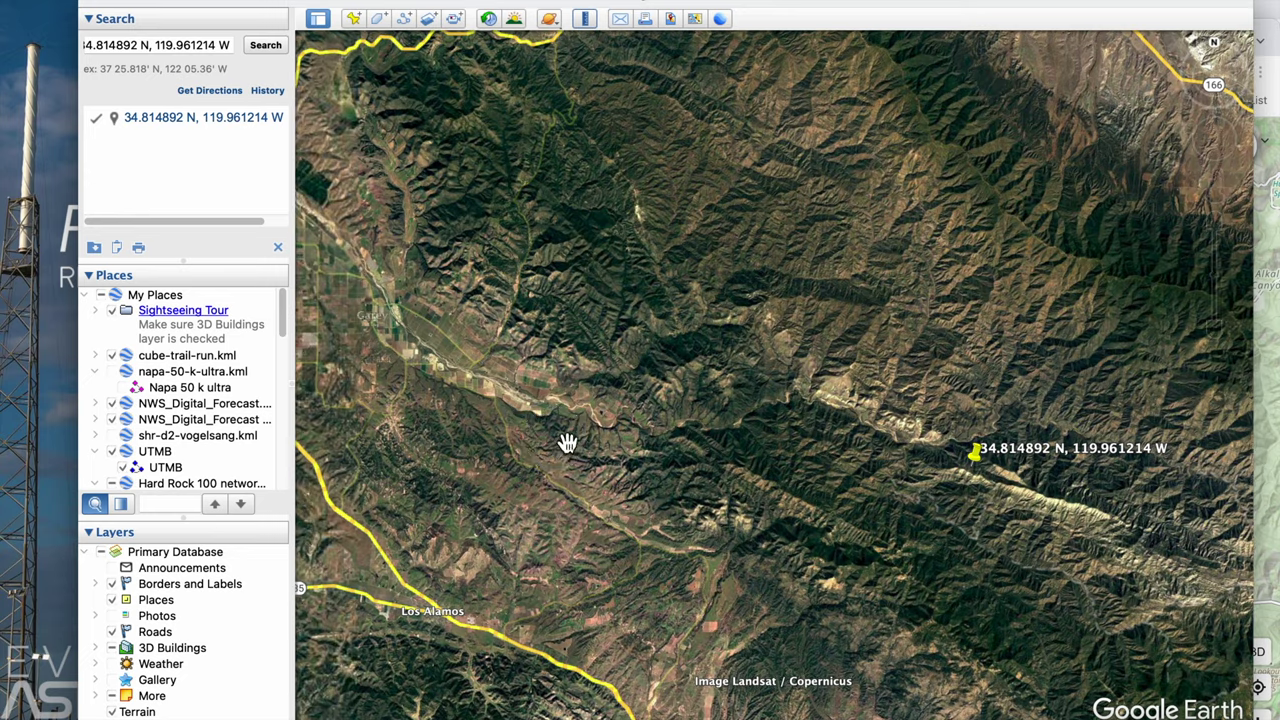